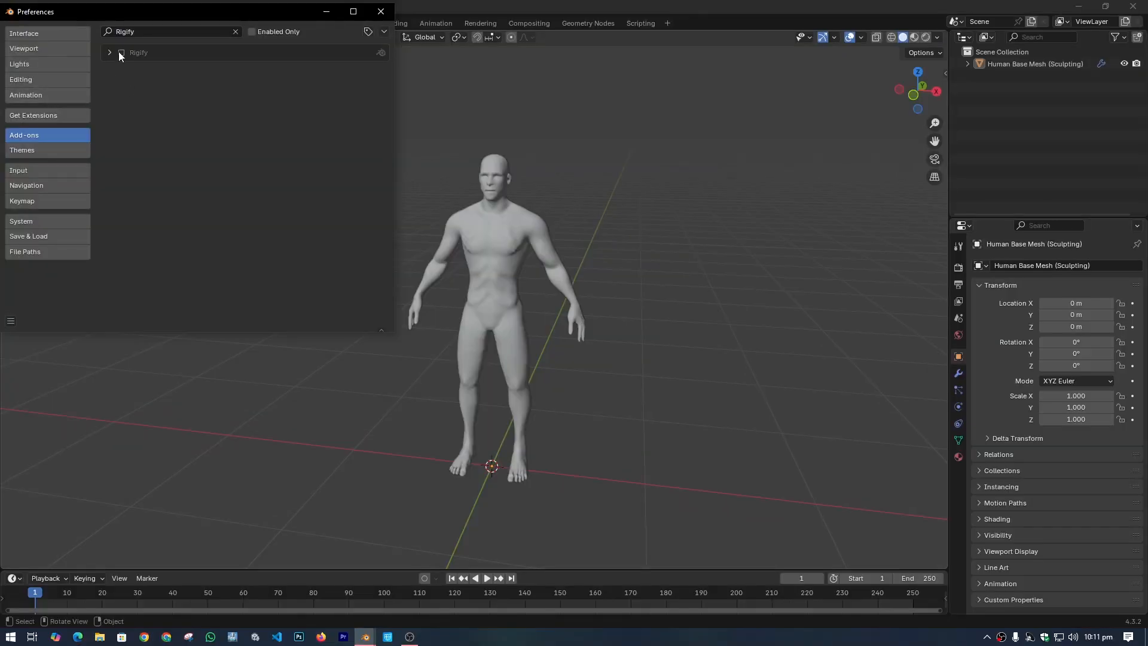
# Enable the Rigify add-on in the preferences
pyautogui.click(121, 53)
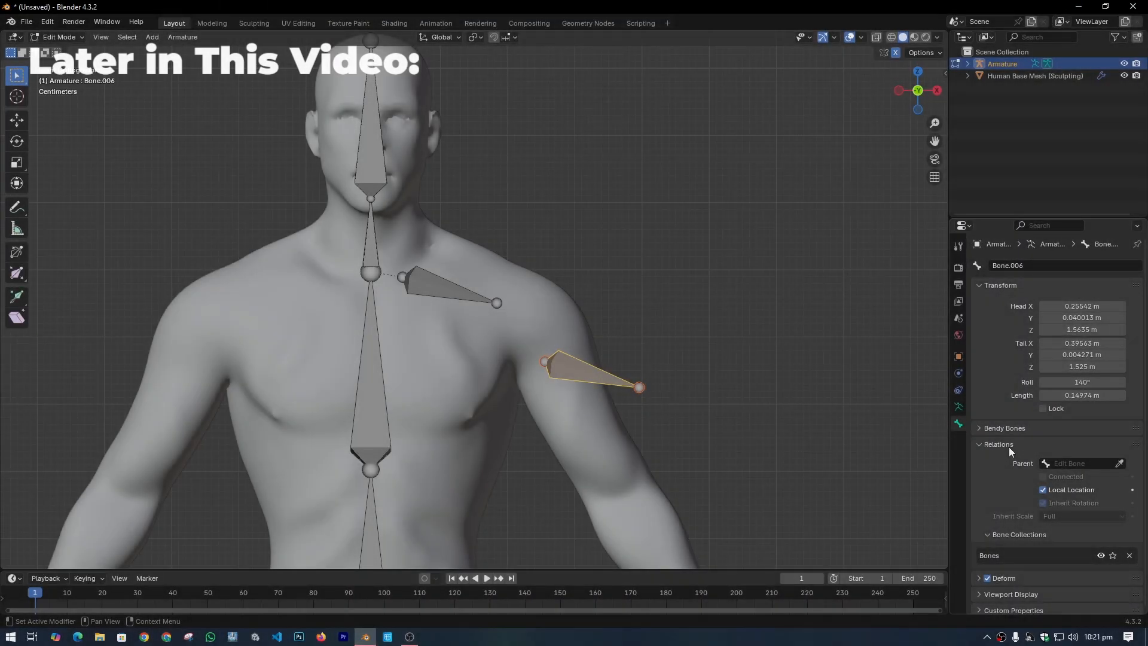
pyautogui.click(1009, 444)
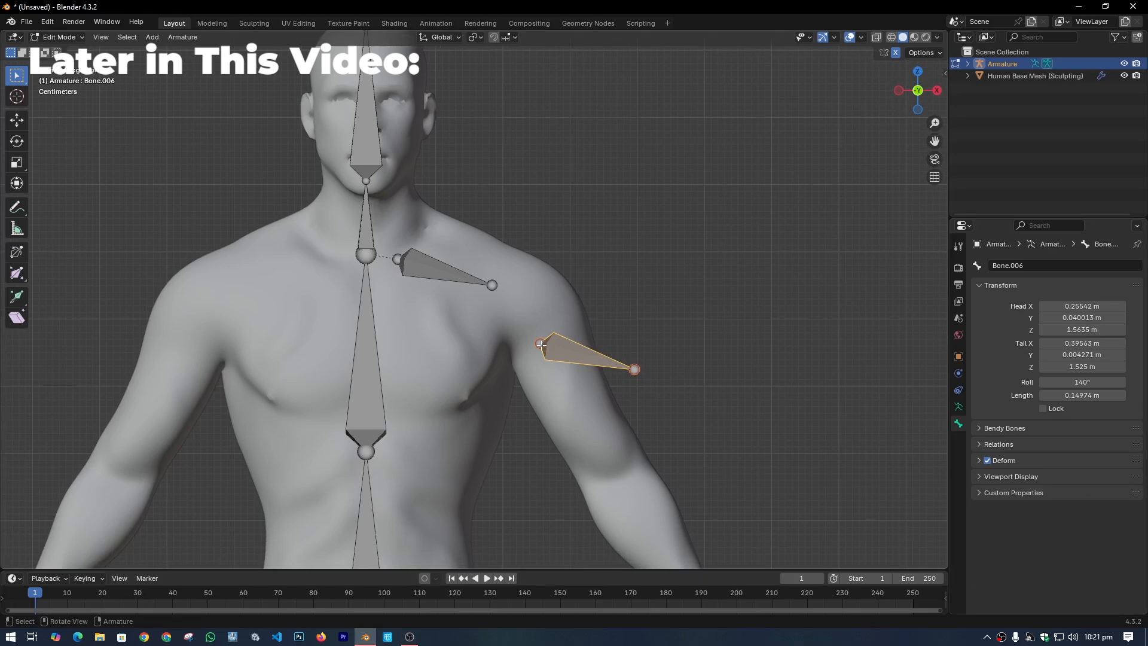
pyautogui.press('g')
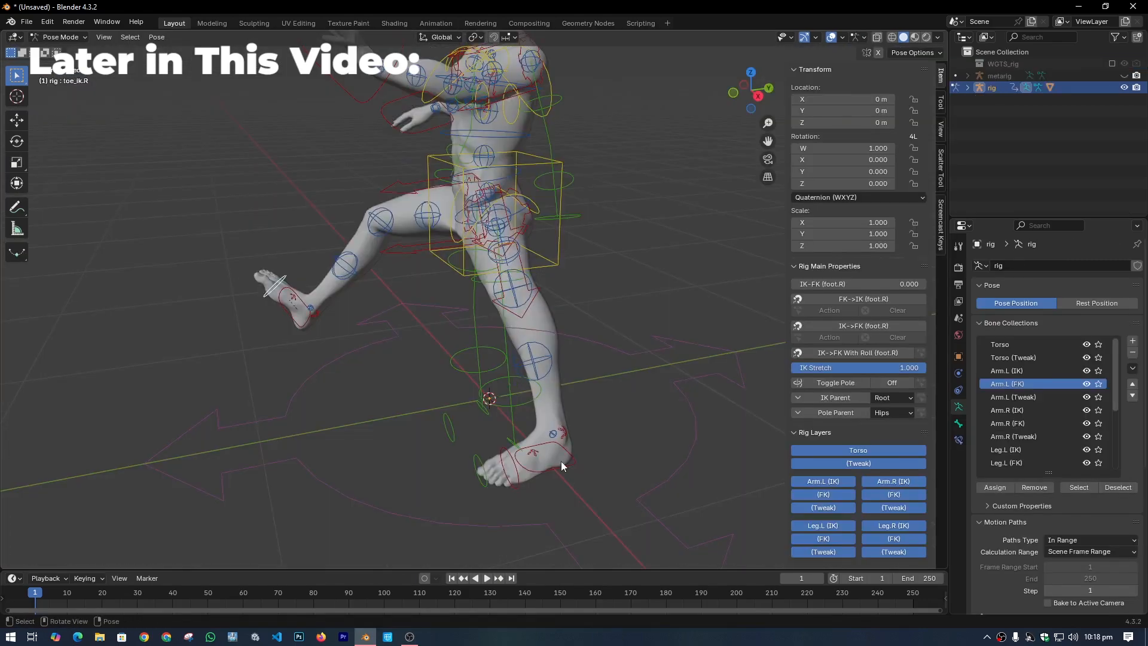
# Pose the rig's legs by moving the left foot IK control and shifting the right foot IK control vertically
pyautogui.press('g')
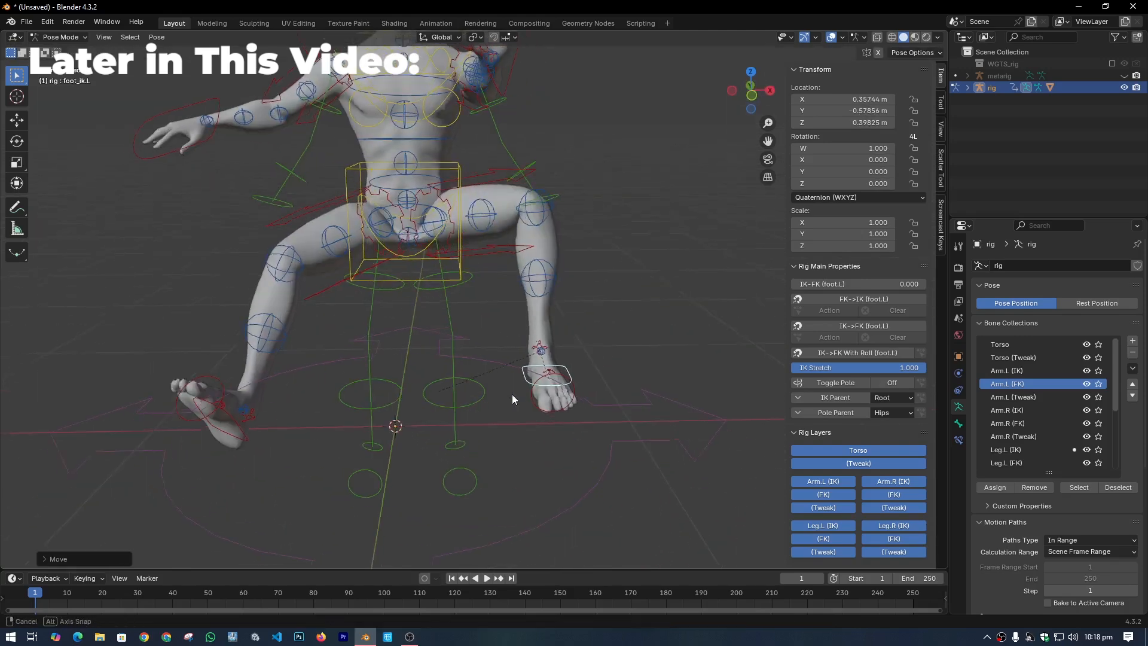
pyautogui.click(435, 437)
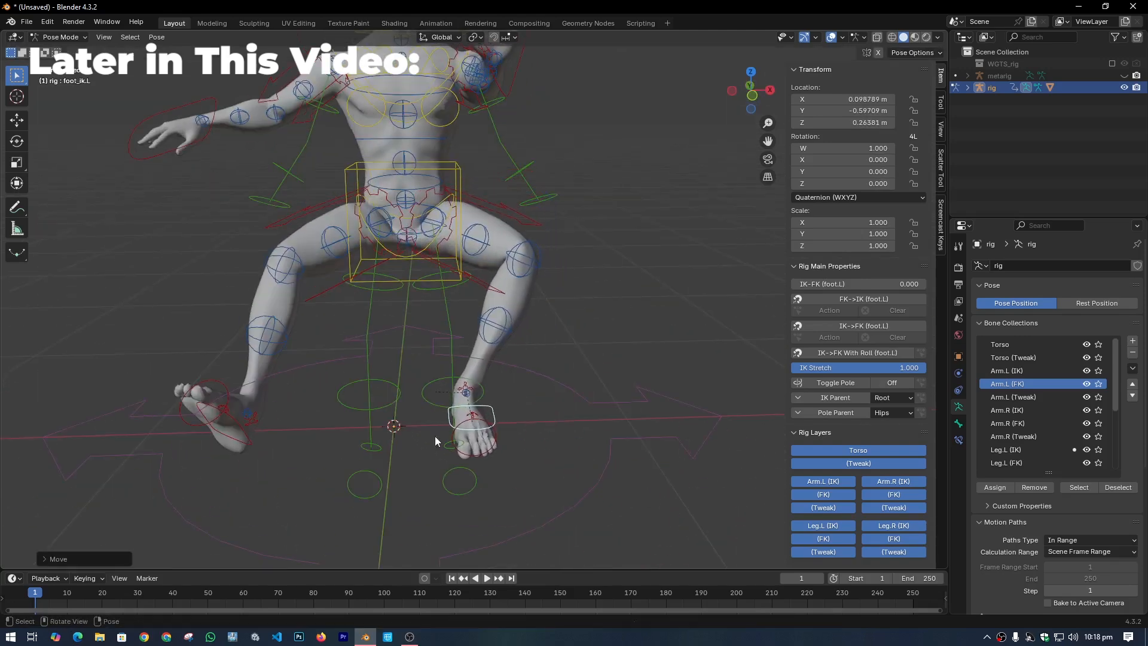
pyautogui.click(231, 407)
pyautogui.press('g')
pyautogui.press('z')
pyautogui.click(374, 407)
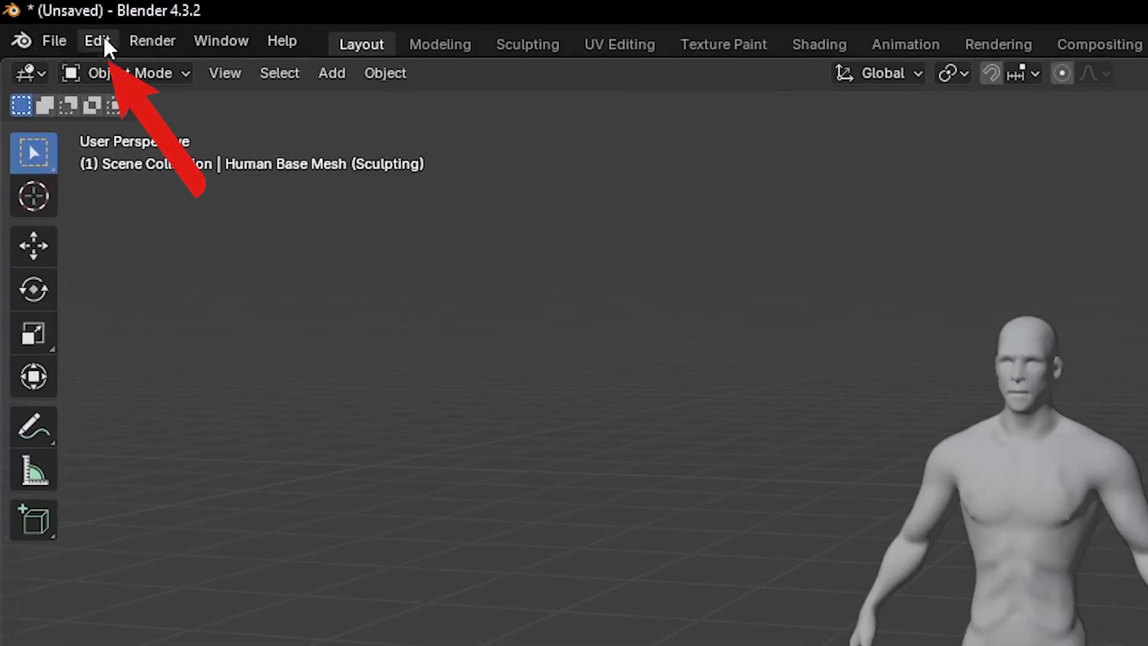
# Find the Rigify add-on in the preferences, make sure it is enabled, and close the preferences
pyautogui.click(105, 43)
pyautogui.click(179, 361)
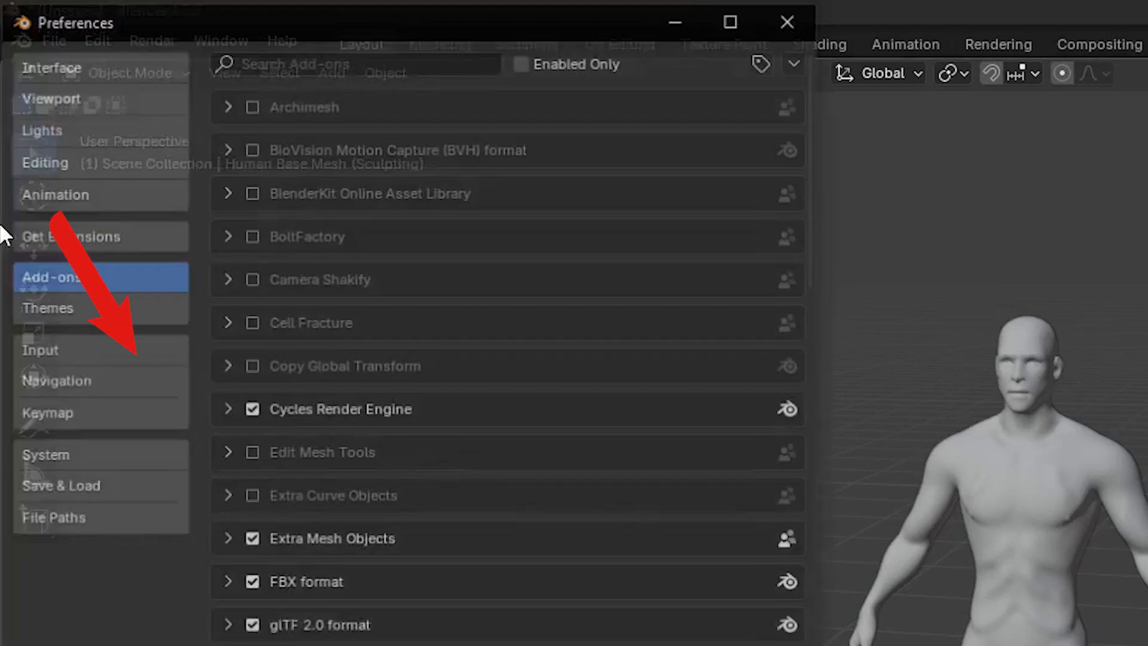
pyautogui.click(299, 63)
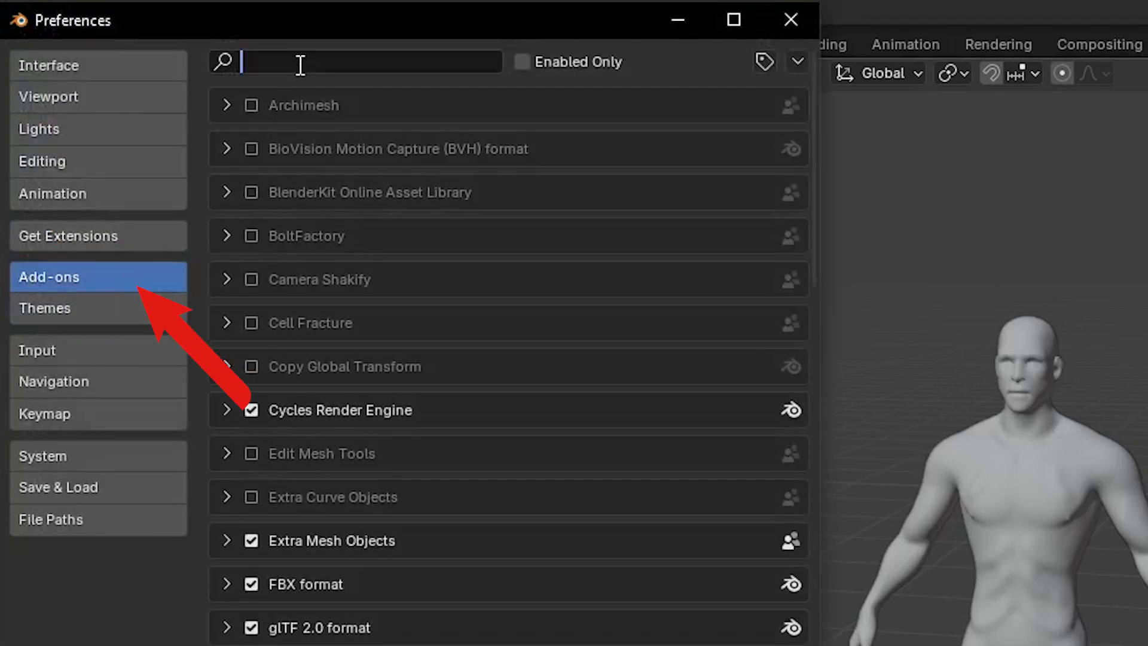
pyautogui.write('Rigify')
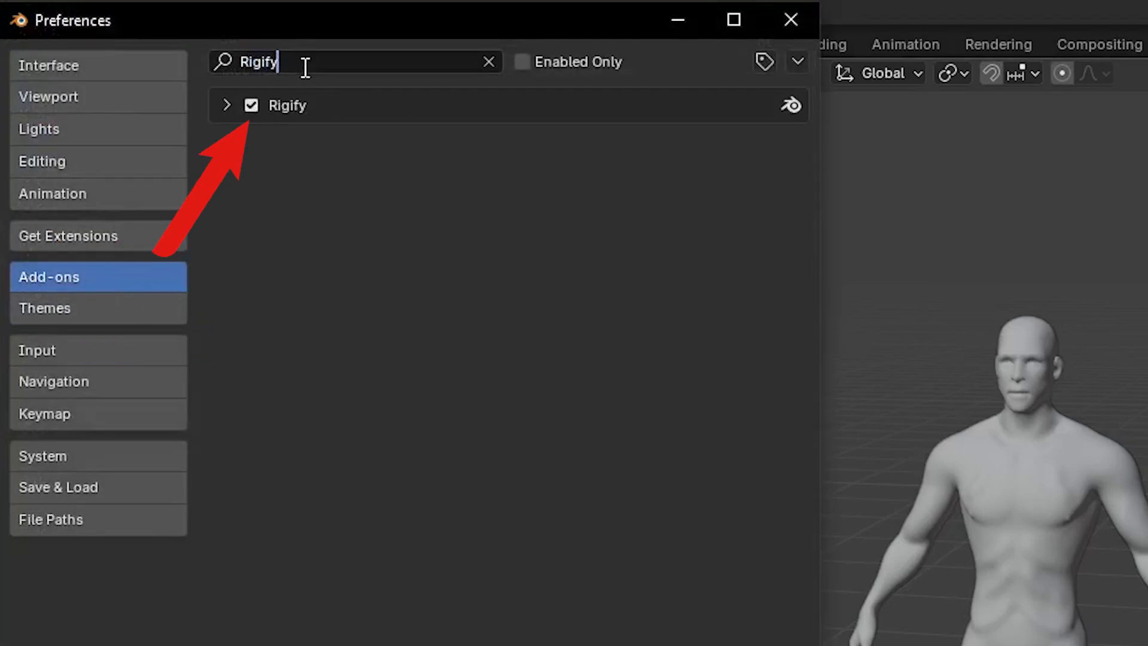
pyautogui.click(251, 105)
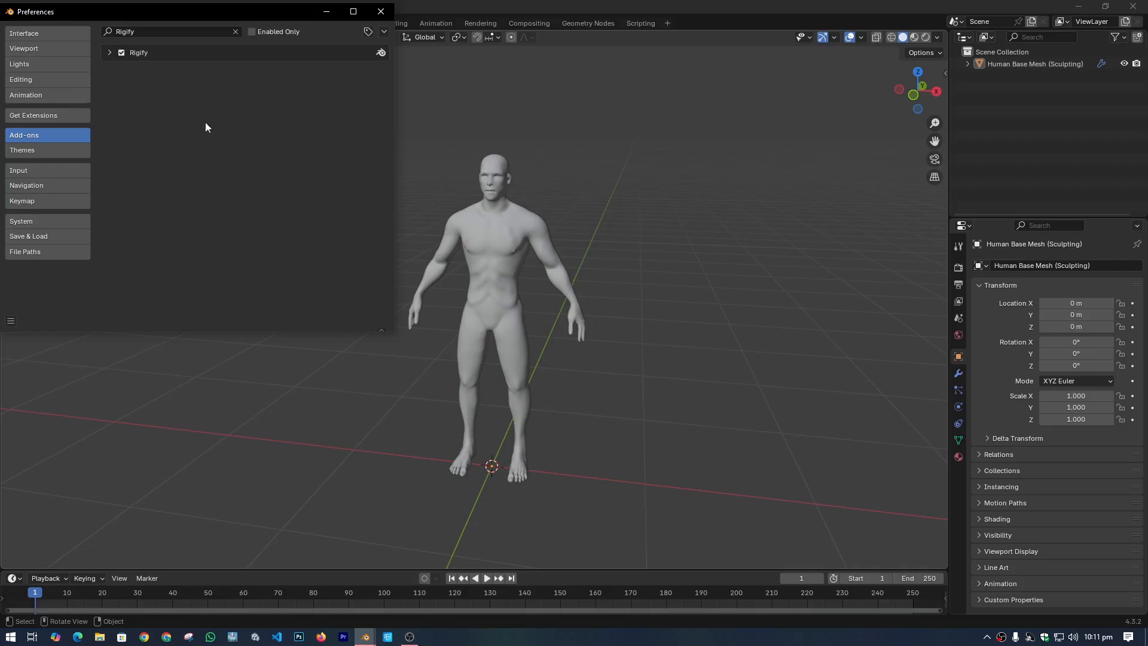
pyautogui.click(381, 11)
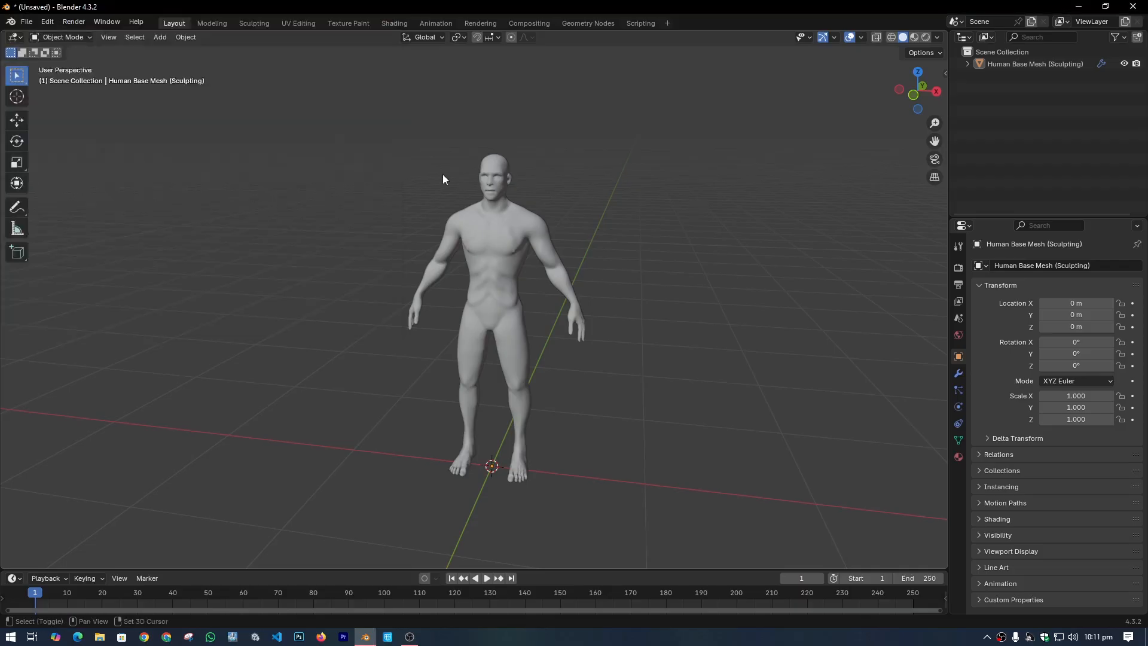
# Add the full Human Rigify meta-rig and move it about 1.23 m along negative X, beside the body mesh
pyautogui.hotkey('shift', 'a')
pyautogui.moveTo(335, 254)
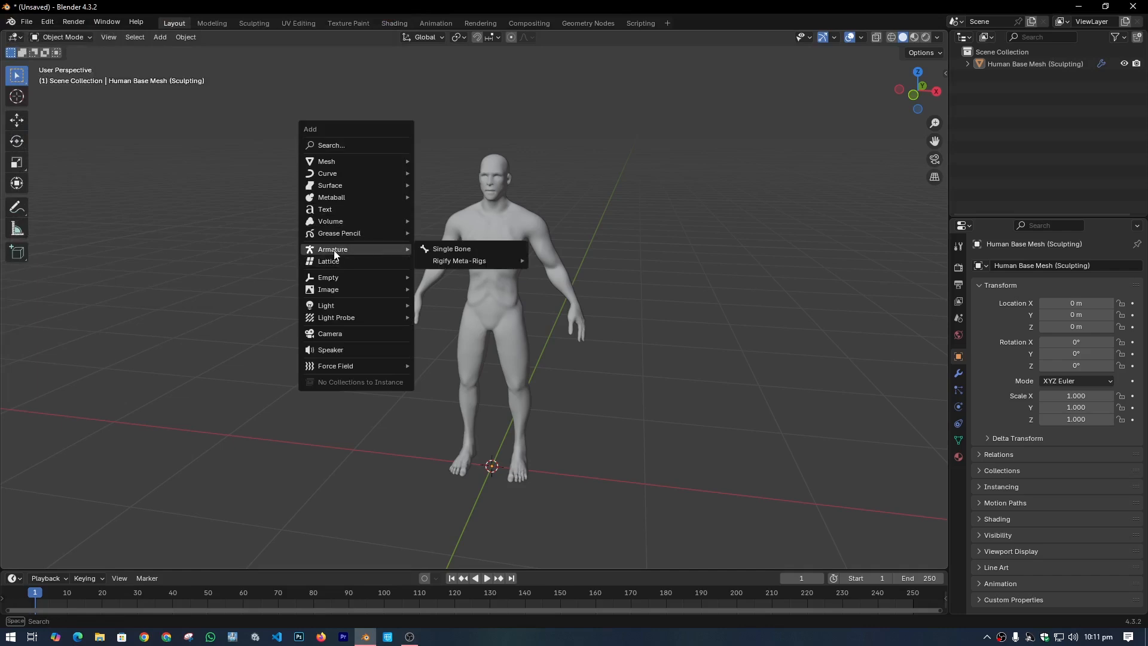
pyautogui.moveTo(478, 265)
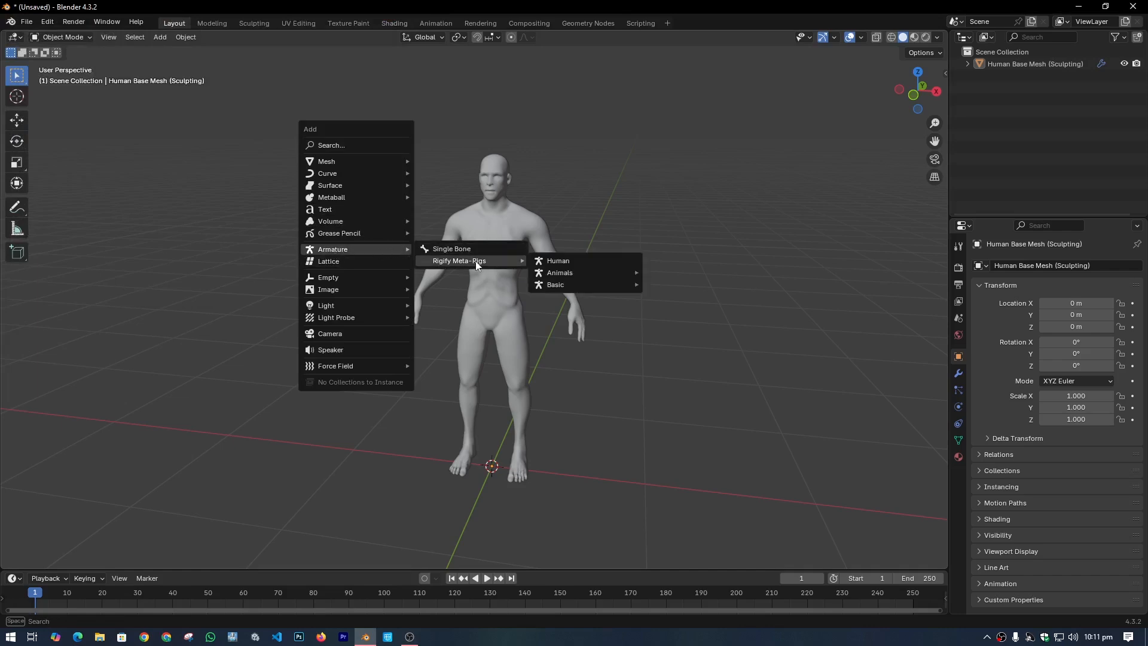
pyautogui.click(565, 263)
pyautogui.press('g')
pyautogui.press('x')
pyautogui.click(428, 263)
pyautogui.moveTo(395, 275)
pyautogui.mouseDown(button='middle')
pyautogui.moveTo(446, 281)
pyautogui.moveTo(403, 278)
pyautogui.mouseUp(button='middle')
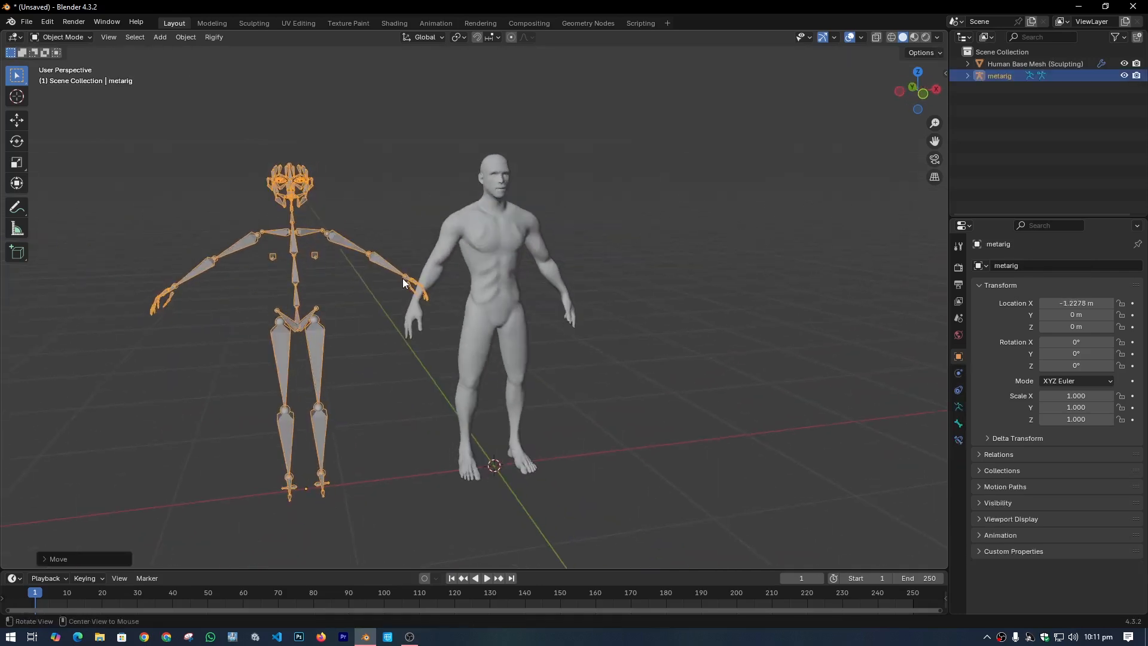
# Delete the full Human meta-rig from the scene
pyautogui.press('x')
pyautogui.click(461, 258)
pyautogui.hotkey('shift', 'a')
pyautogui.moveTo(365, 225)
pyautogui.moveTo(458, 228)
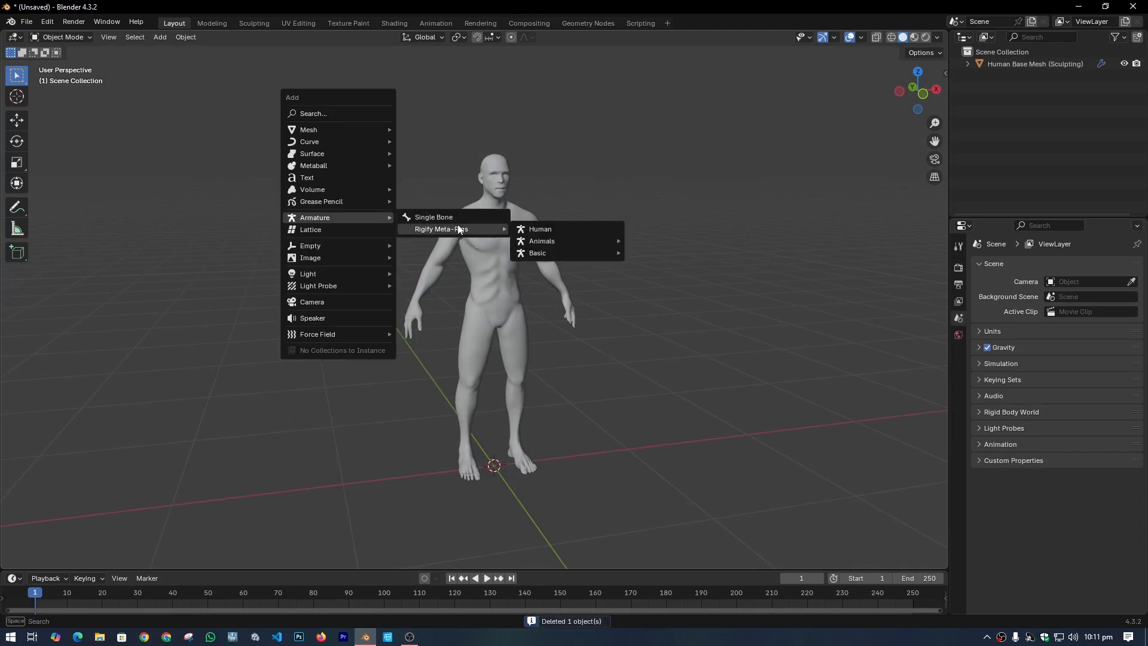
pyautogui.moveTo(563, 245)
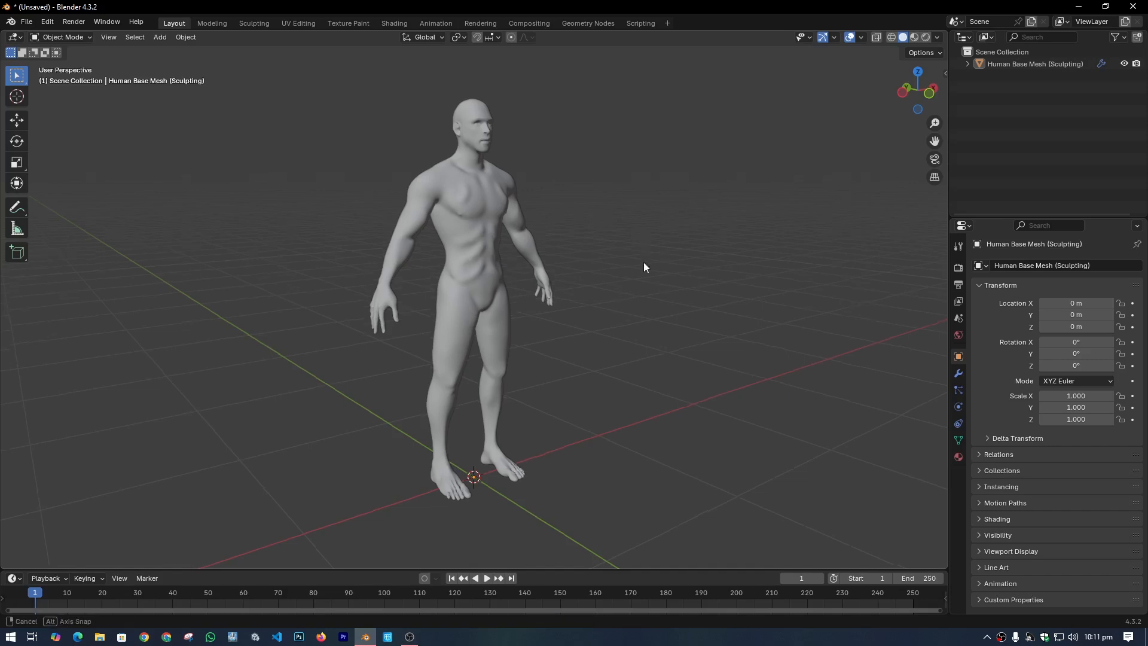
# Add the Basic Human Rigify meta-rig to the scene at the body mesh
pyautogui.moveTo(643, 261); pyautogui.dragTo(503, 227, button='middle')
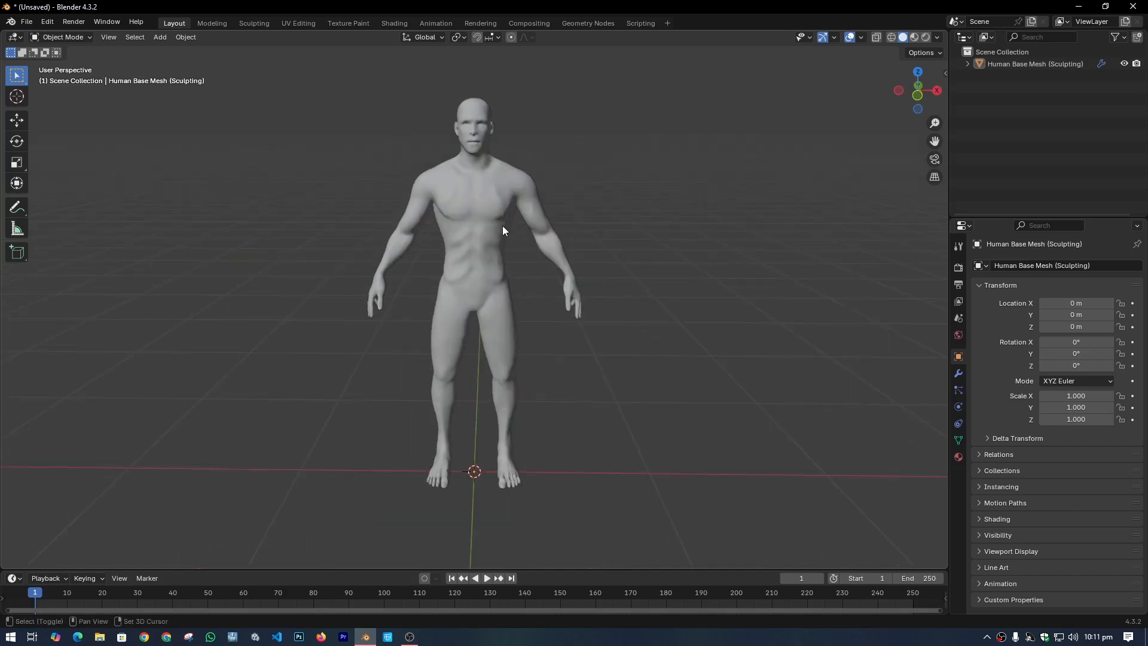
pyautogui.hotkey('shift', 'a')
pyautogui.moveTo(502, 226)
pyautogui.moveTo(589, 237)
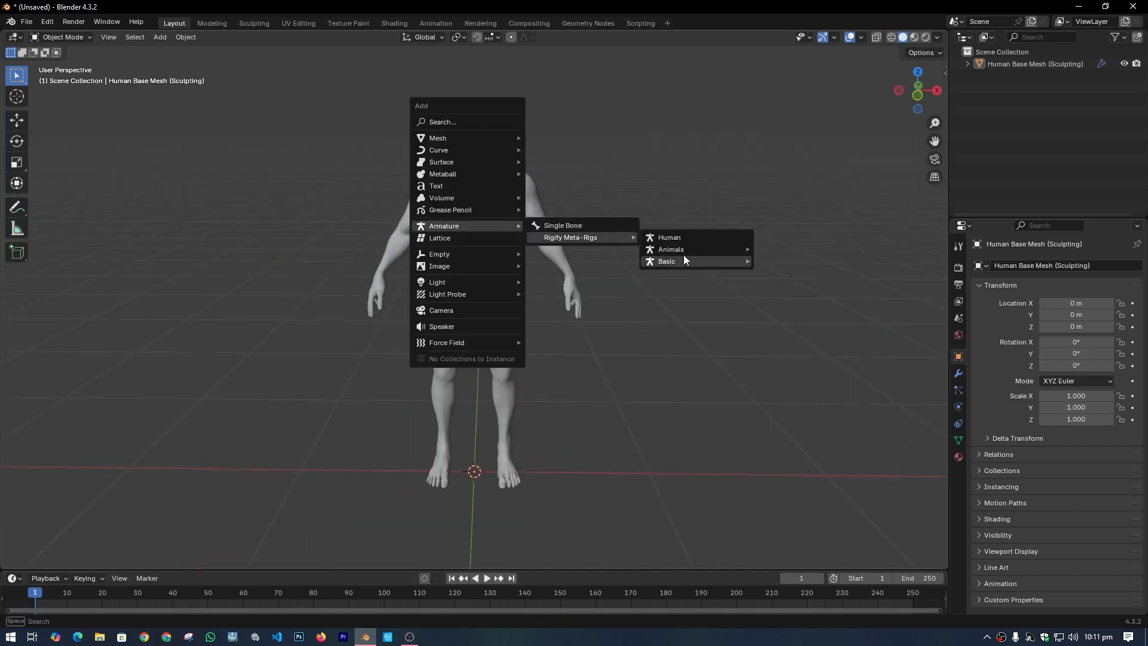
pyautogui.moveTo(729, 268)
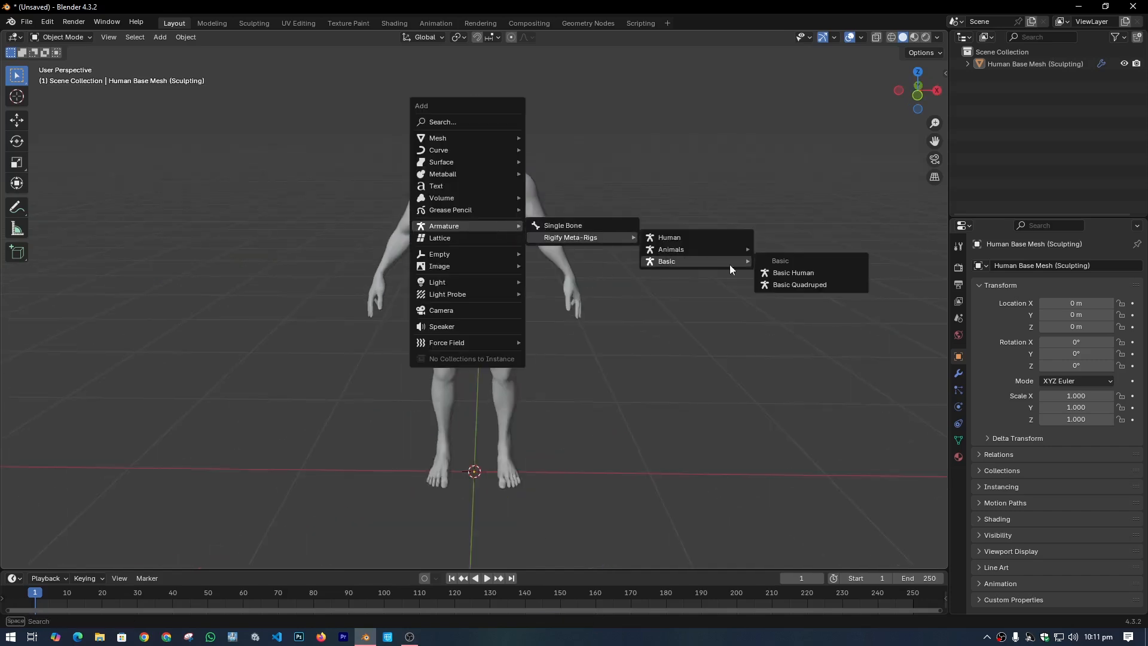
pyautogui.click(837, 274)
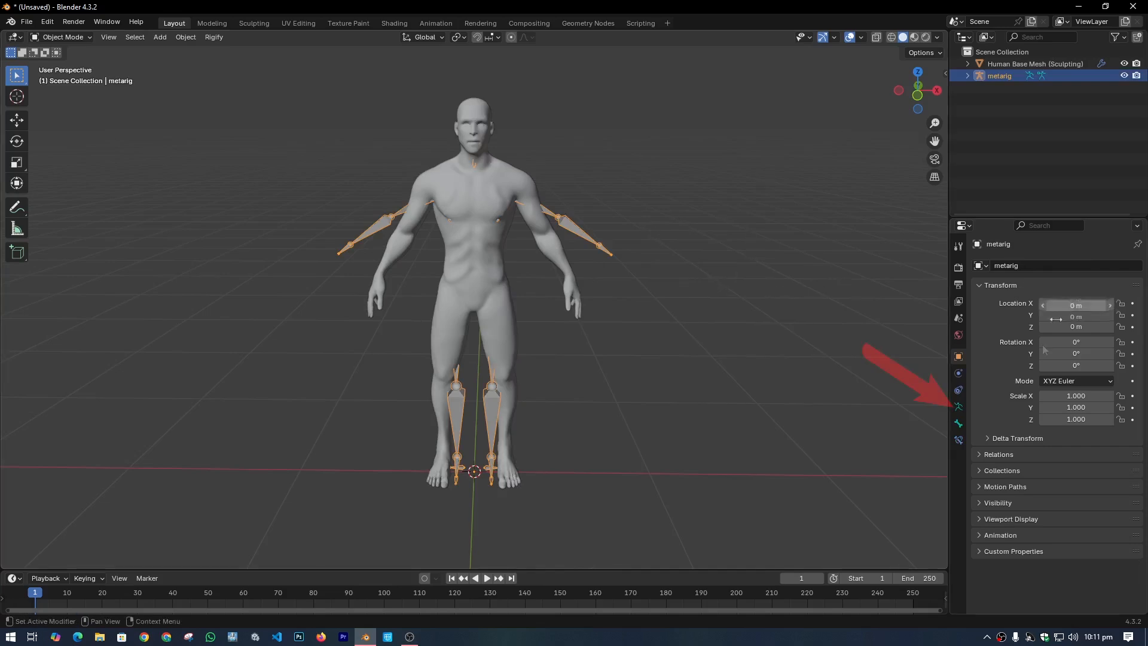
# Set the metarig's viewport display to In Front so its bones show through the body mesh
pyautogui.click(958, 409)
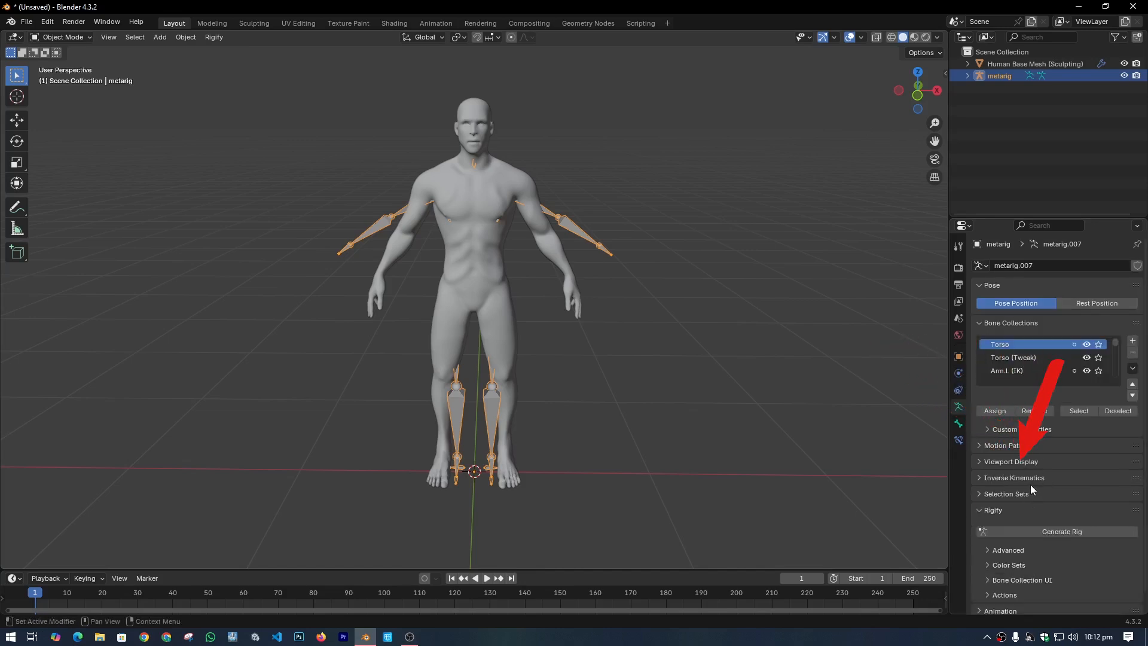
pyautogui.click(1024, 460)
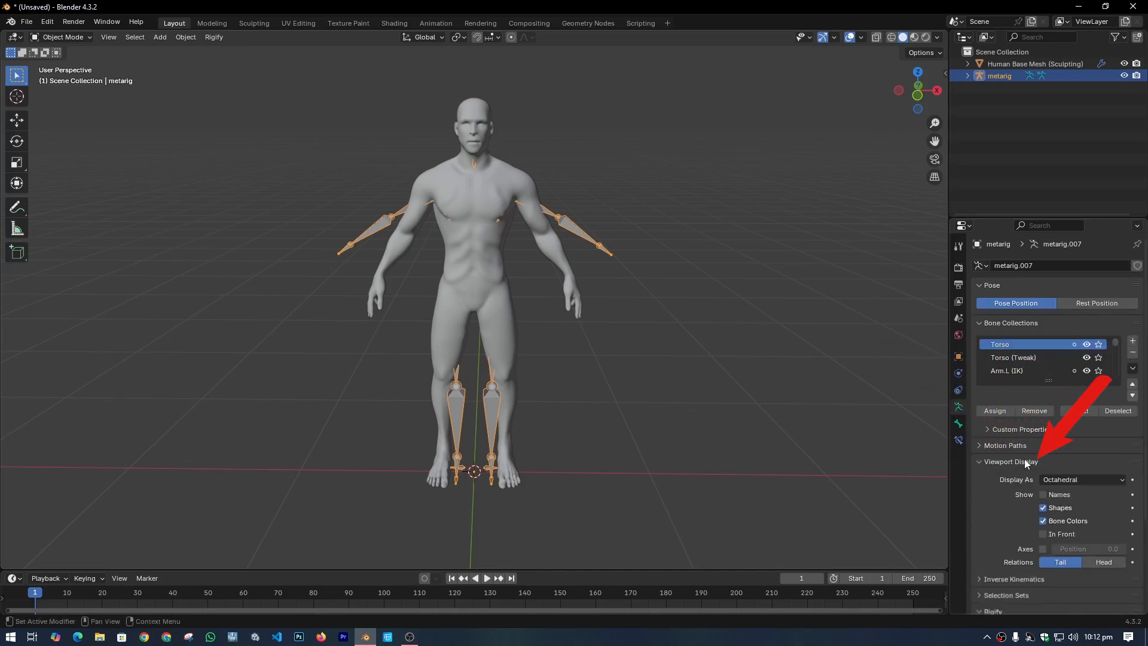
pyautogui.click(1064, 530)
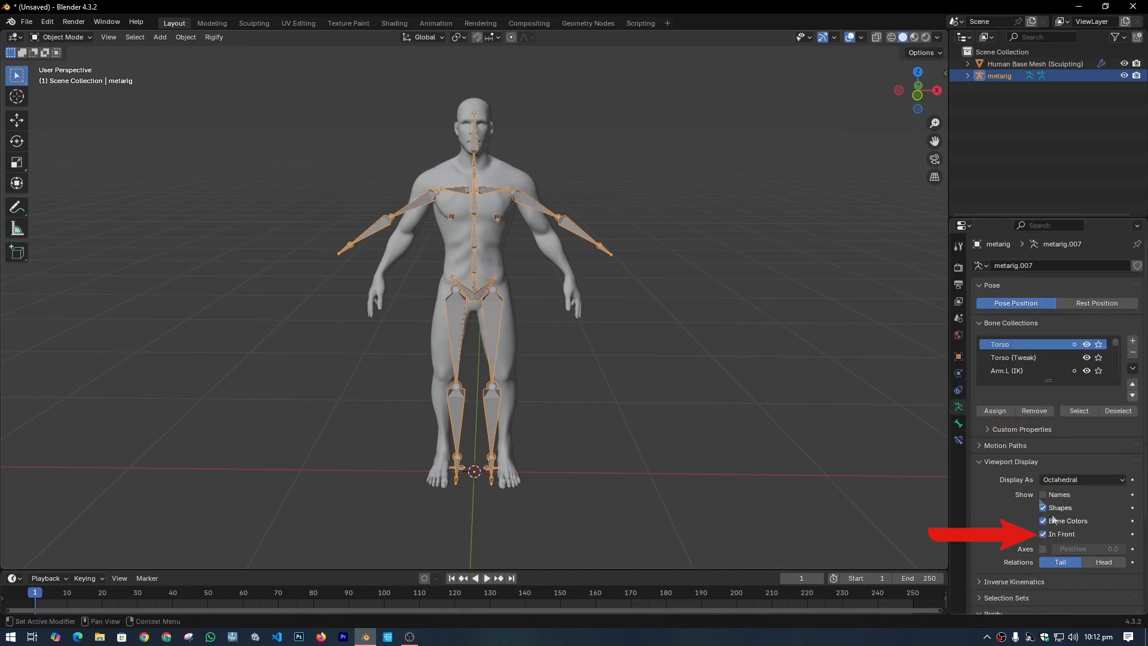
pyautogui.click(1013, 461)
# Enter Edit Mode on the metarig in front view, select the left upper arm's shoulder joint and turn on X-axis mirroring
pyautogui.press('KP_1')
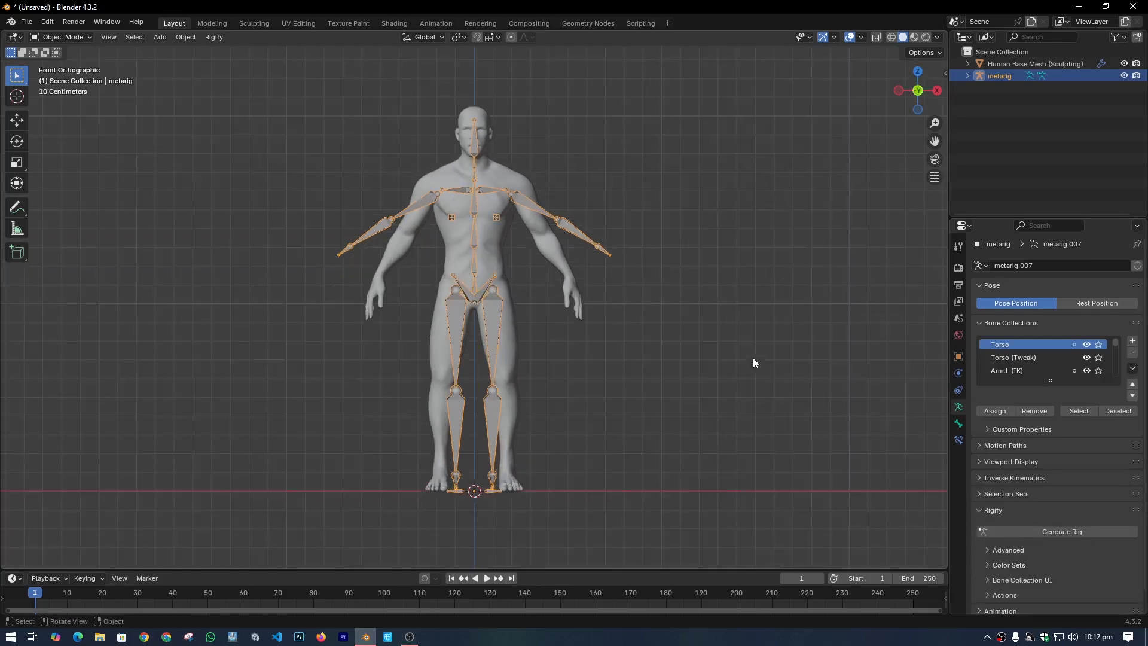
pyautogui.scroll(1, 753, 363)
pyautogui.click(62, 37)
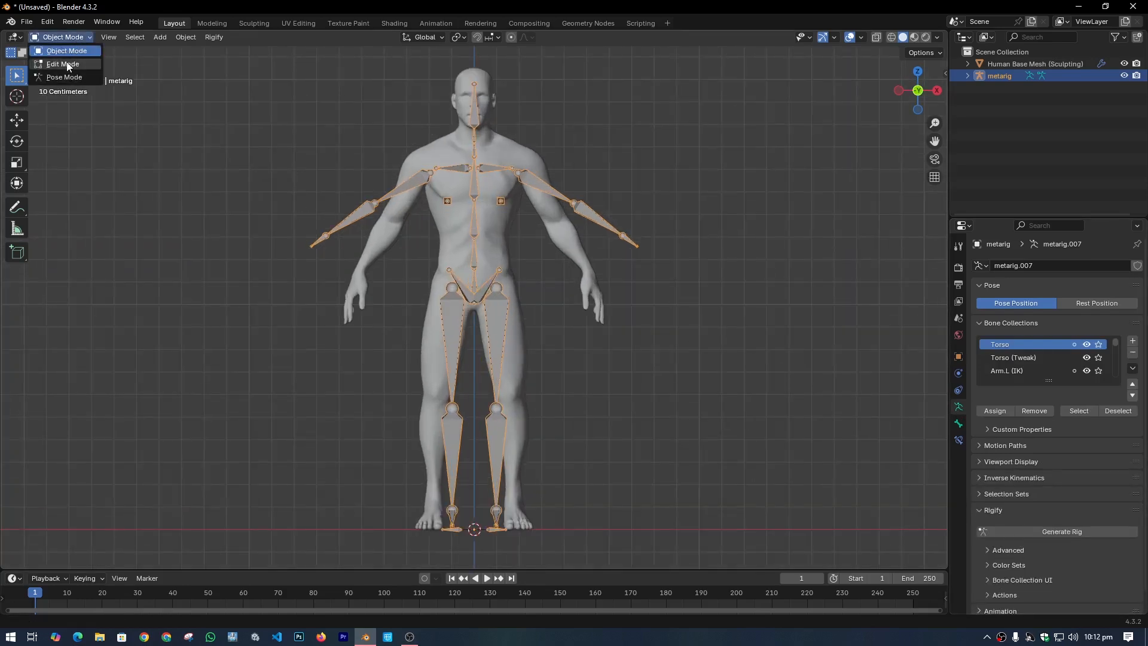
pyautogui.click(64, 64)
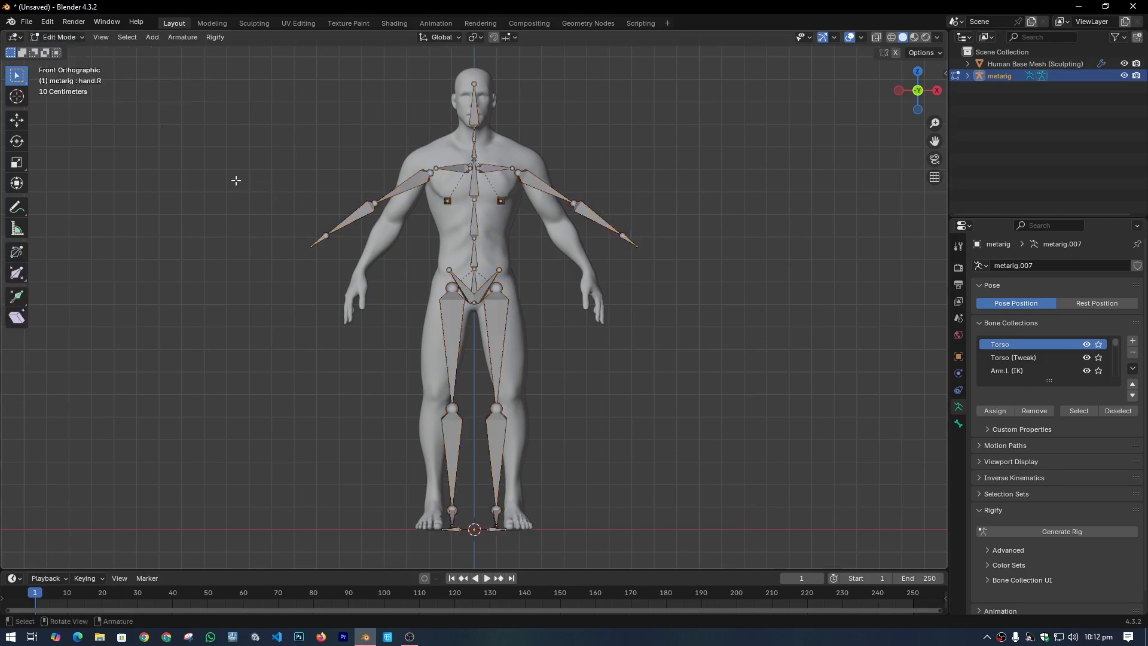
pyautogui.scroll(7, 502, 162)
pyautogui.click(559, 207)
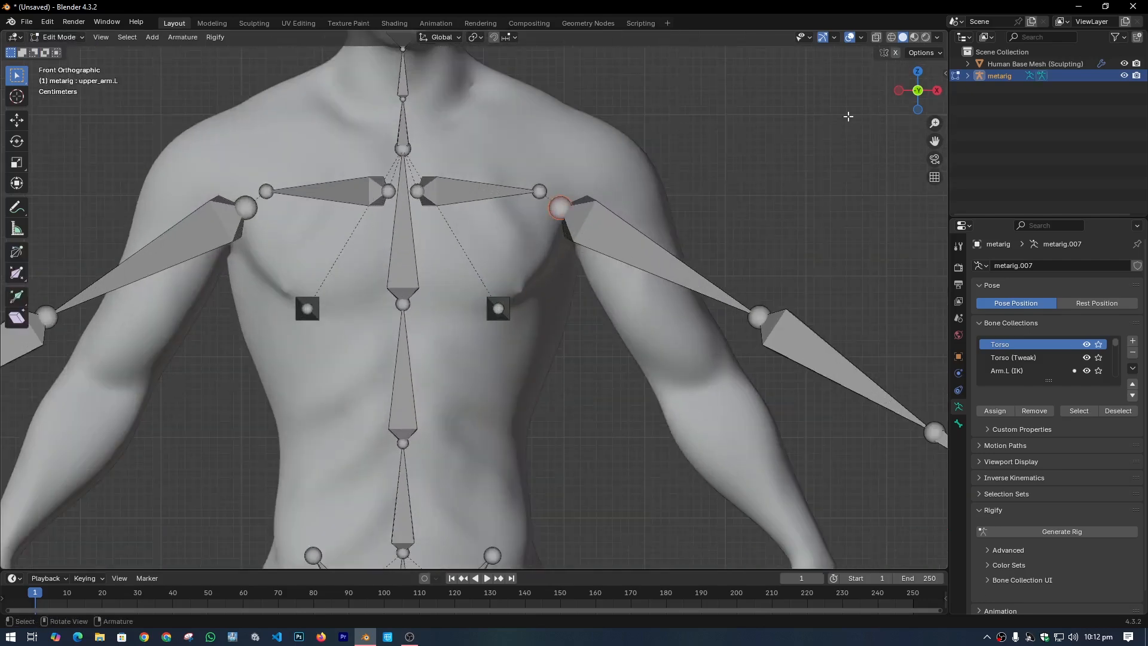
pyautogui.click(895, 54)
# Move the left upper arm's shoulder joint about 0.07 m into the mesh's shoulder, and its elbow joint into the mesh's elbow
pyautogui.keyDown('shift'); pyautogui.moveTo(632, 250); pyautogui.dragTo(527, 264, button='middle'); pyautogui.keyUp('shift')
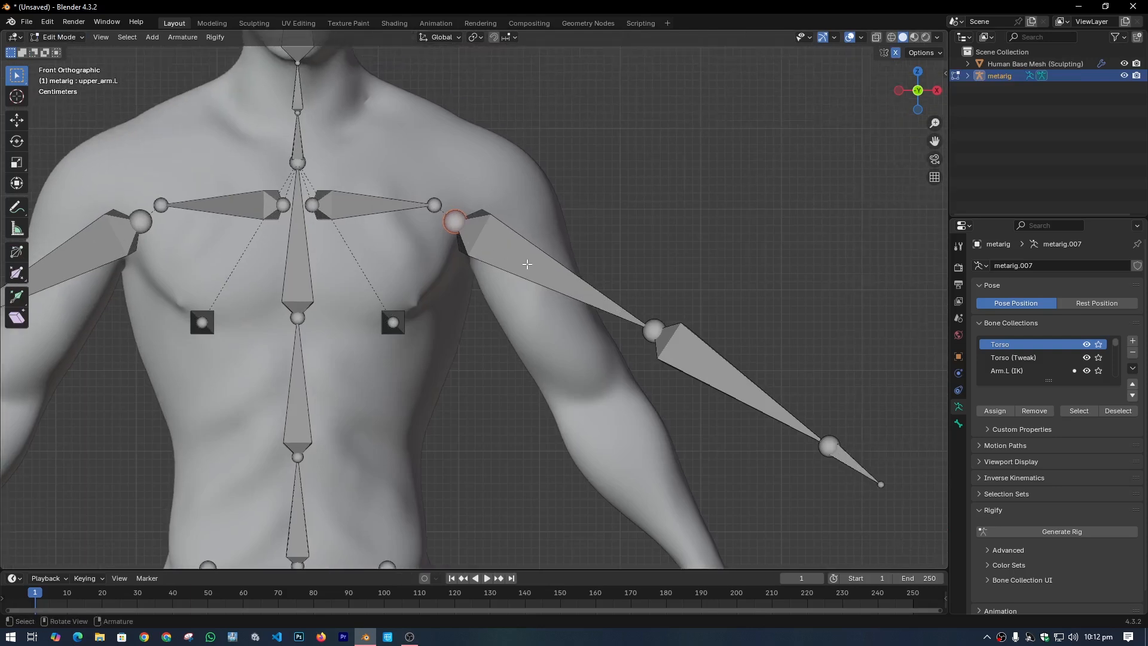
pyautogui.press('g')
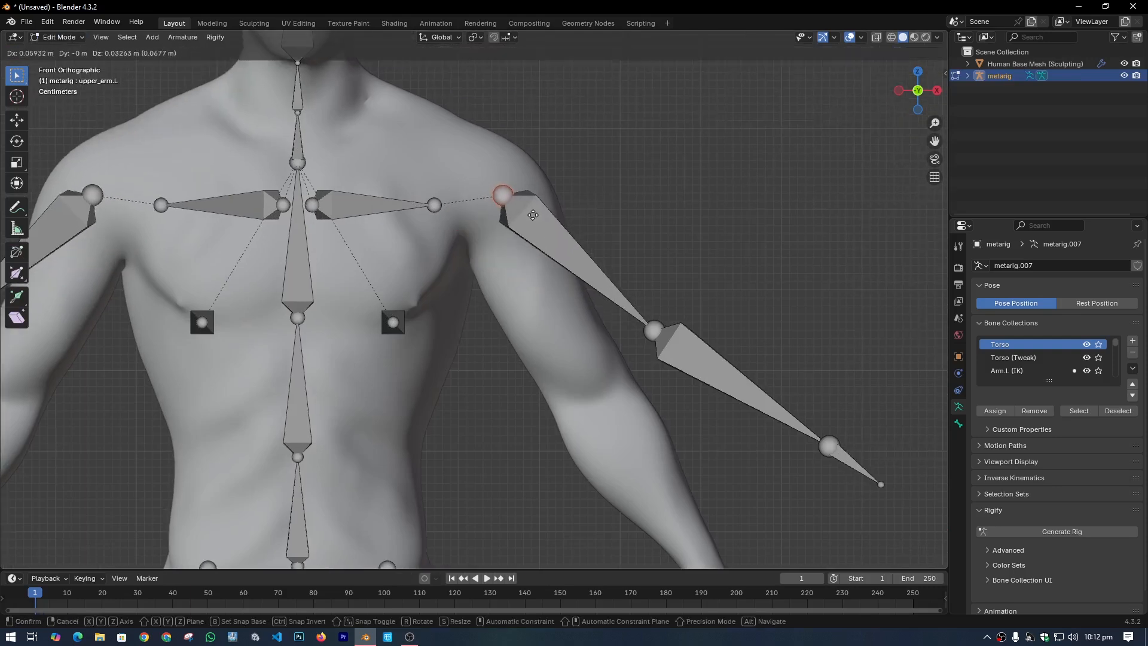
pyautogui.click(532, 212)
pyautogui.keyDown('shift'); pyautogui.moveTo(578, 317); pyautogui.dragTo(539, 220, button='middle'); pyautogui.keyUp('shift')
pyautogui.click(618, 235)
pyautogui.press('g')
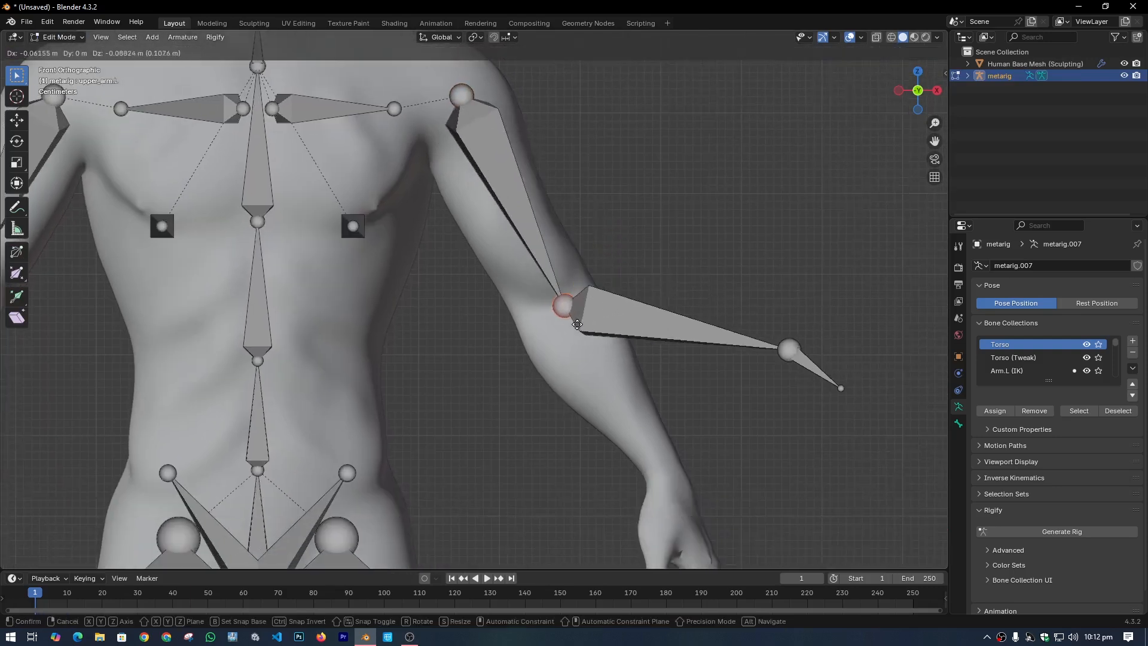
pyautogui.click(562, 321)
# Move the wrist joint at the end of the left forearm bone onto the mesh's wrist
pyautogui.keyDown('shift'); pyautogui.moveTo(769, 349); pyautogui.dragTo(700, 271, button='middle'); pyautogui.keyUp('shift')
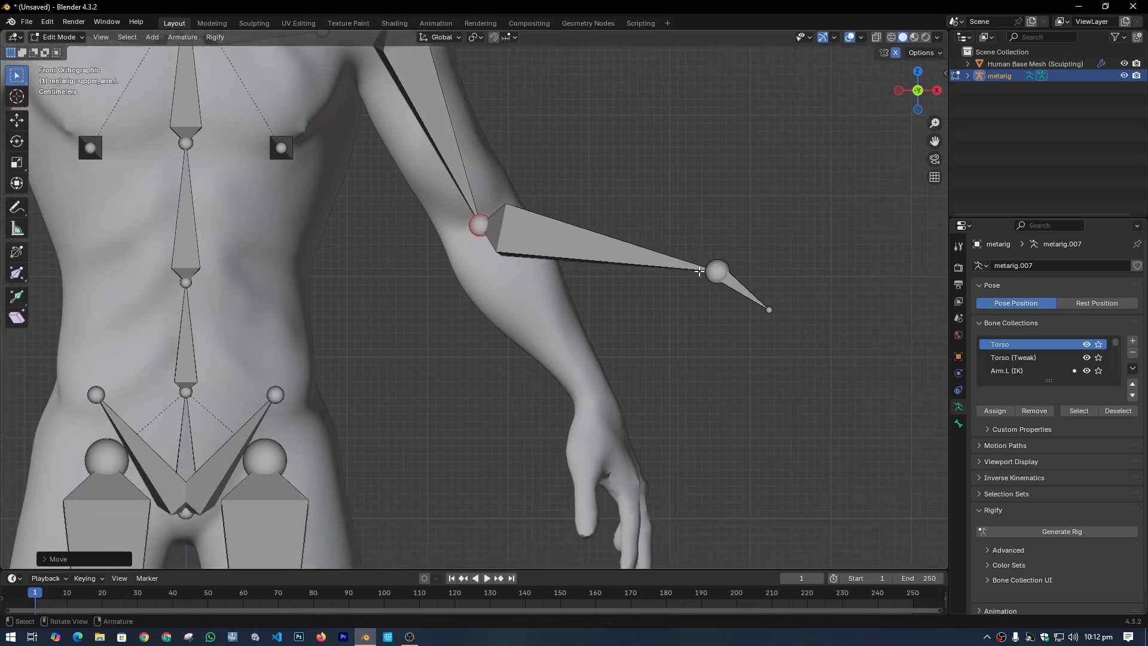
pyautogui.click(700, 271)
pyautogui.click(719, 269)
pyautogui.press('g')
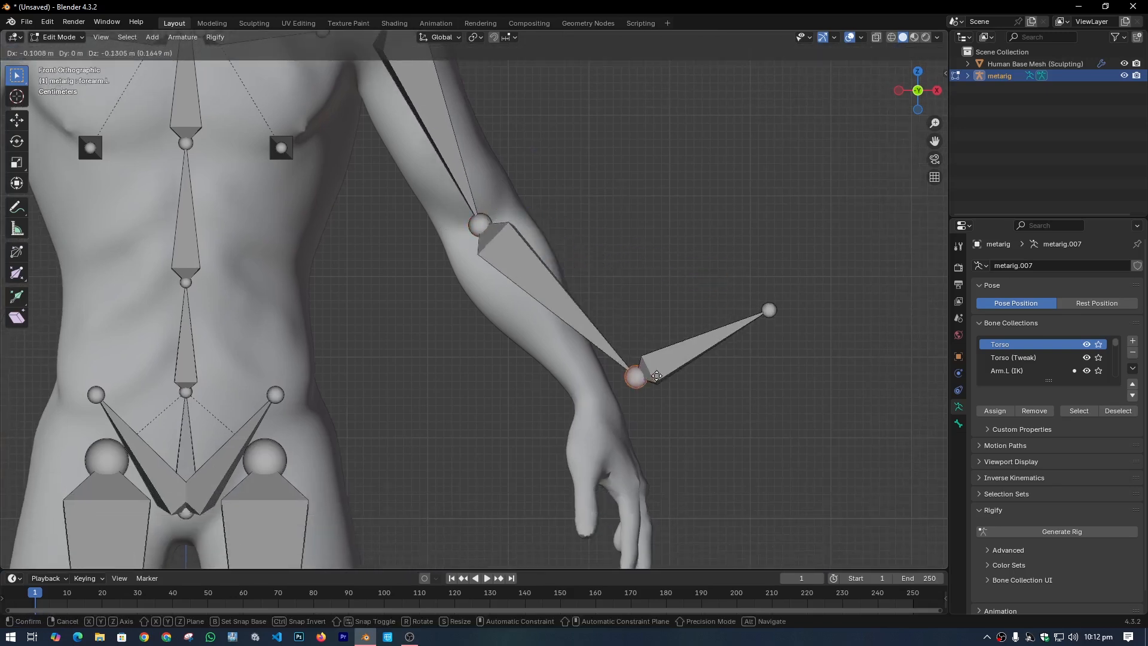
pyautogui.click(615, 390)
pyautogui.keyDown('shift'); pyautogui.moveTo(688, 413); pyautogui.dragTo(681, 301, button='middle'); pyautogui.keyUp('shift')
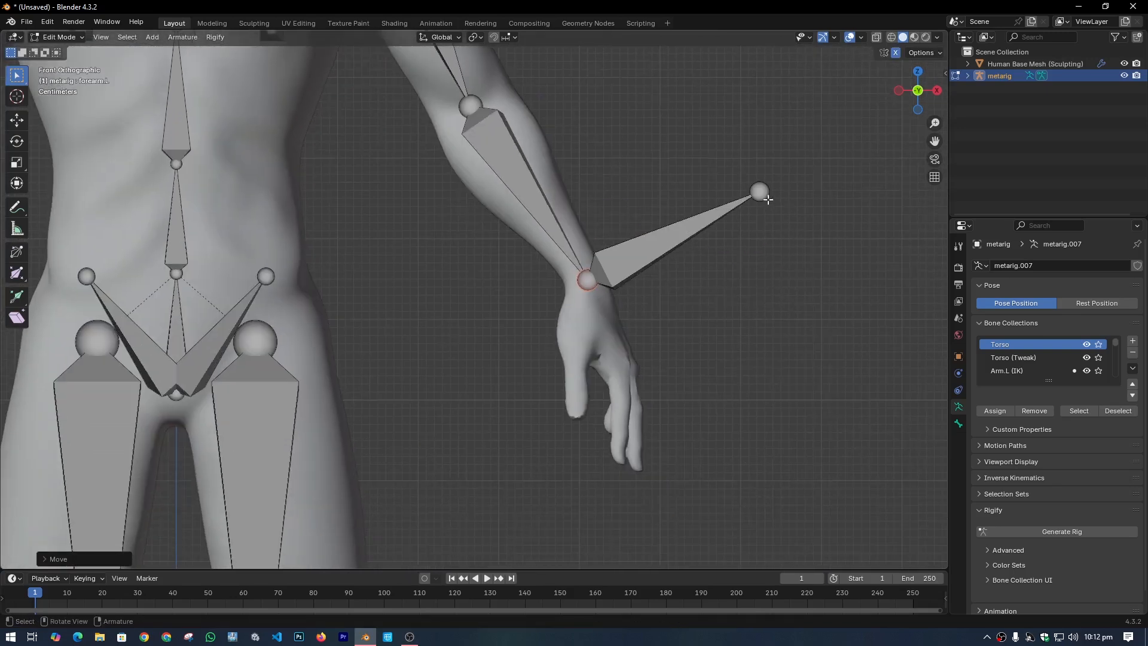
# Return the metarig to Object Mode and enter its Edit Mode again
pyautogui.press('Home')
pyautogui.press('Tab')
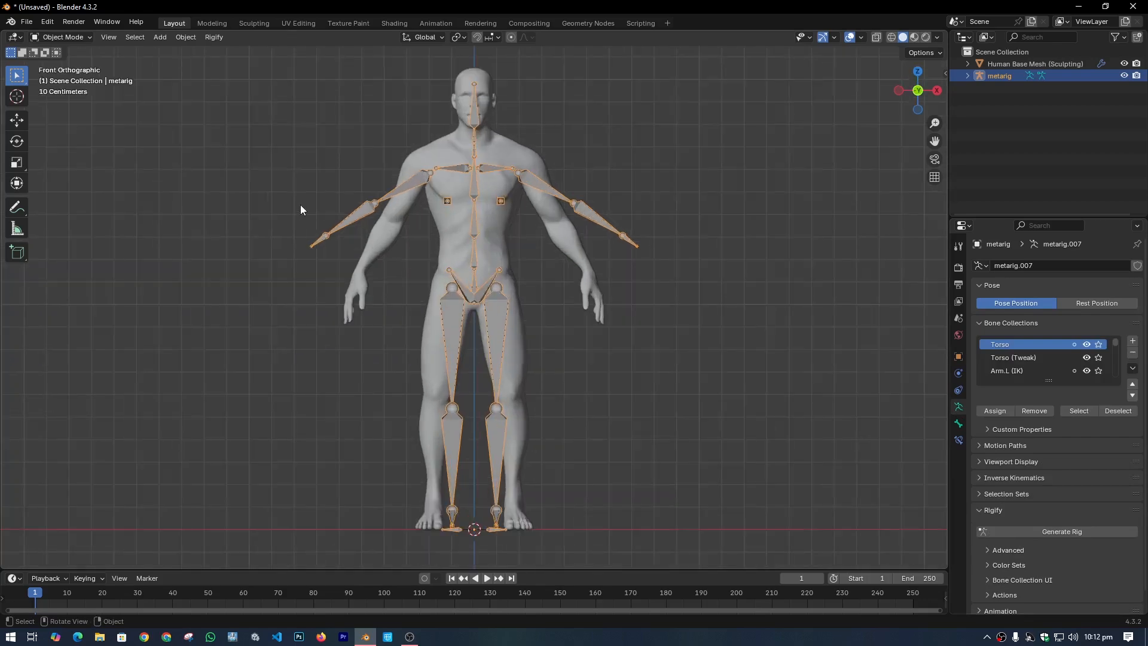
pyautogui.click(77, 38)
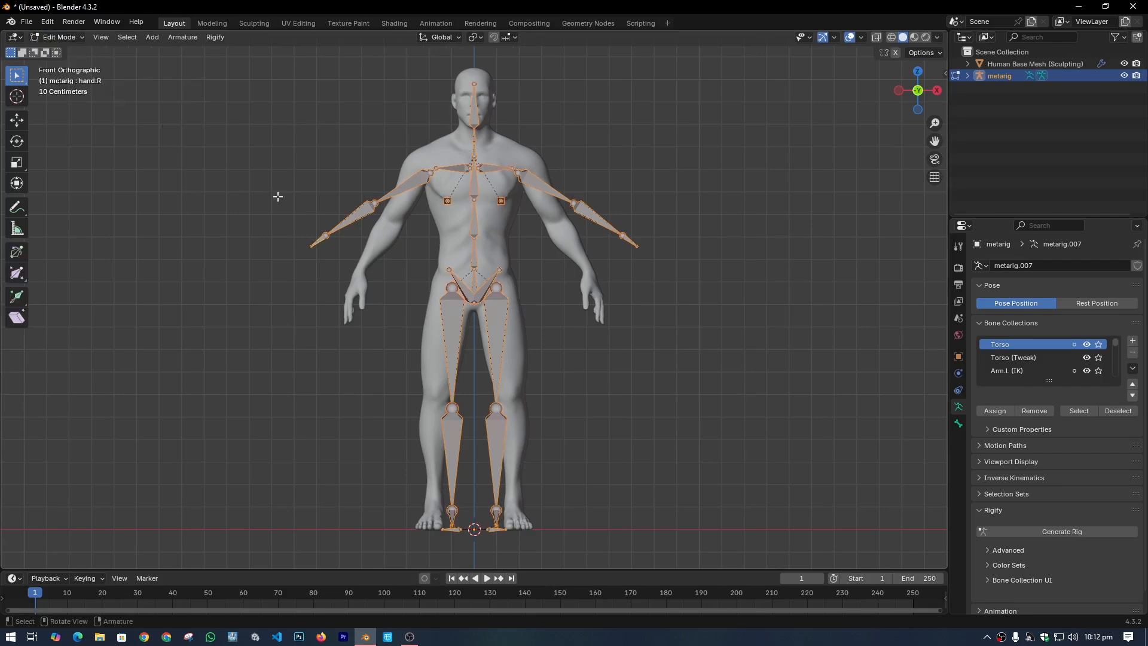
# Deselect all of the metarig's bones, ready for aligning the arm joints
pyautogui.click(236, 181)
pyautogui.scroll(4, 237, 181)
pyautogui.keyDown('shift'); pyautogui.moveTo(414, 121); pyautogui.dragTo(373, 329, button='middle'); pyautogui.keyUp('shift')
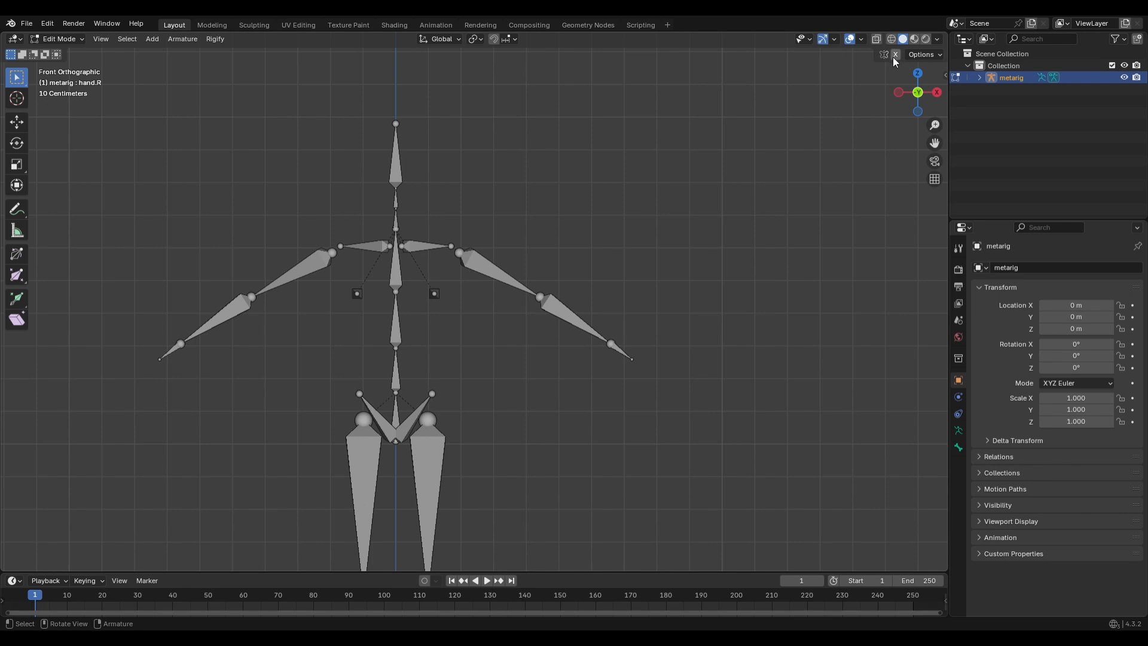
# Turn on X-axis mirroring and try moving the left upper arm's shoulder joint and the whole upper arm bone
pyautogui.click(895, 56)
pyautogui.scroll(1, 451, 328)
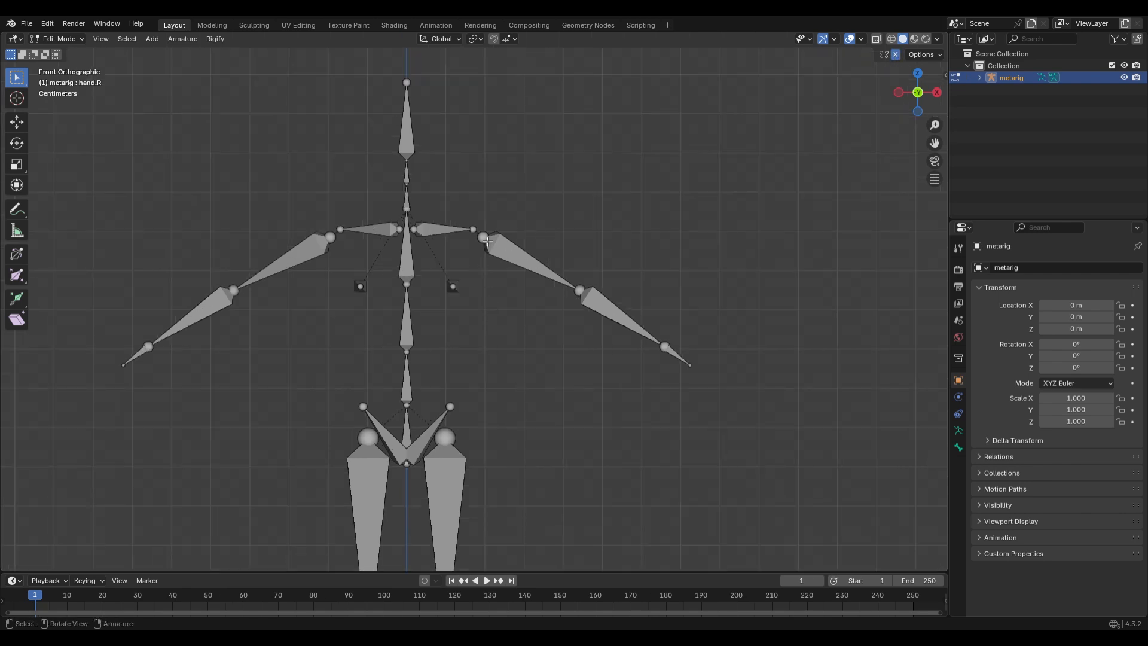
pyautogui.click(487, 241)
pyautogui.press('g')
pyautogui.rightClick(542, 262)
pyautogui.click(543, 262)
pyautogui.press('g')
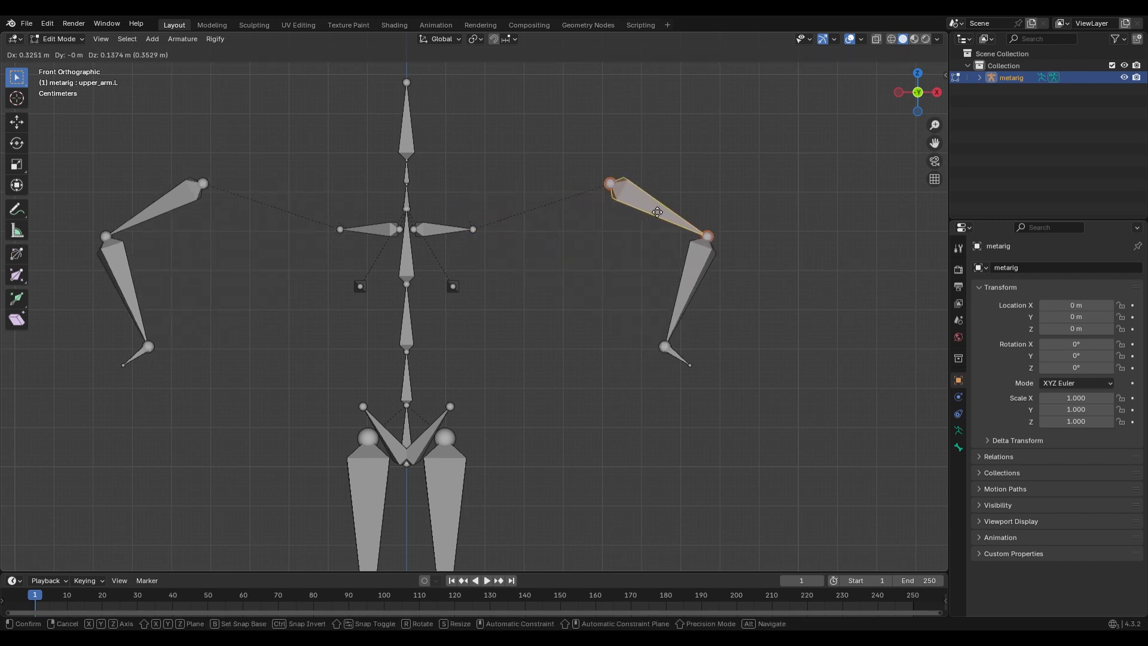
pyautogui.rightClick(655, 335)
# Try mirrored movement on the left elbow joint, the left wrist joint and the tip of the left hand bone
pyautogui.click(577, 291)
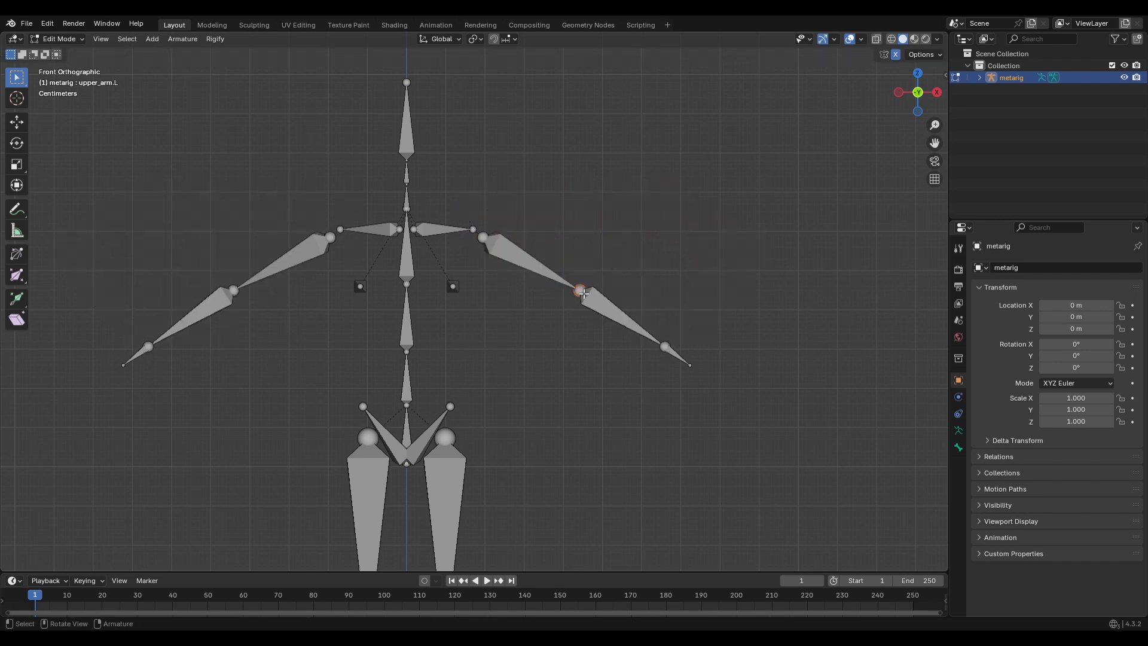
pyautogui.press('g')
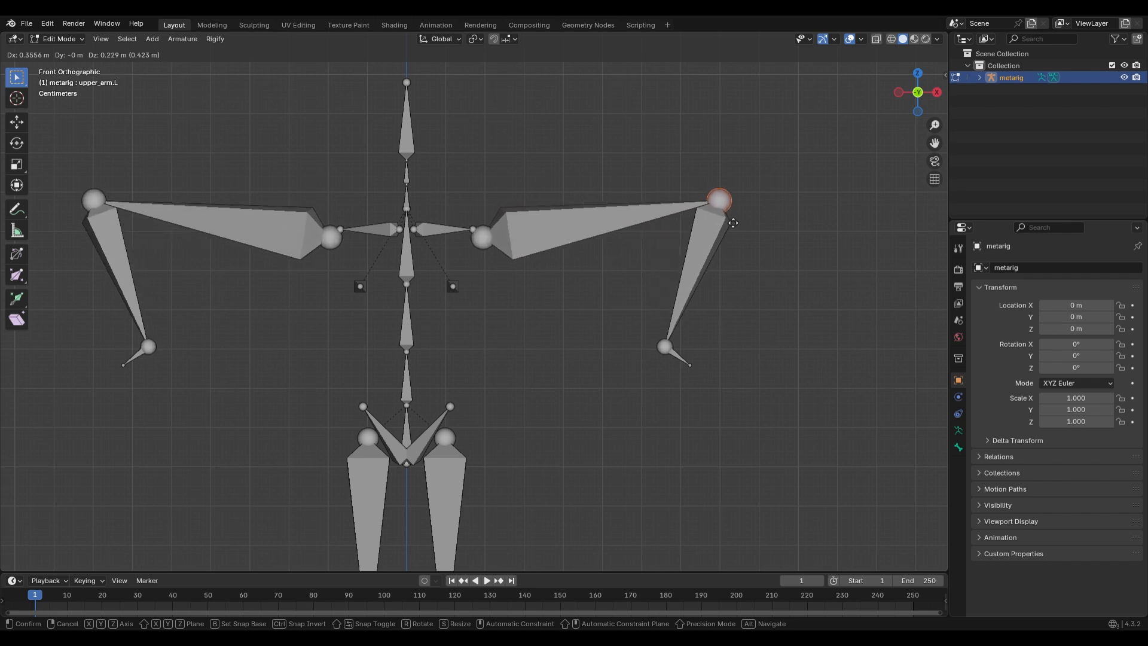
pyautogui.rightClick(675, 245)
pyautogui.click(665, 347)
pyautogui.press('g')
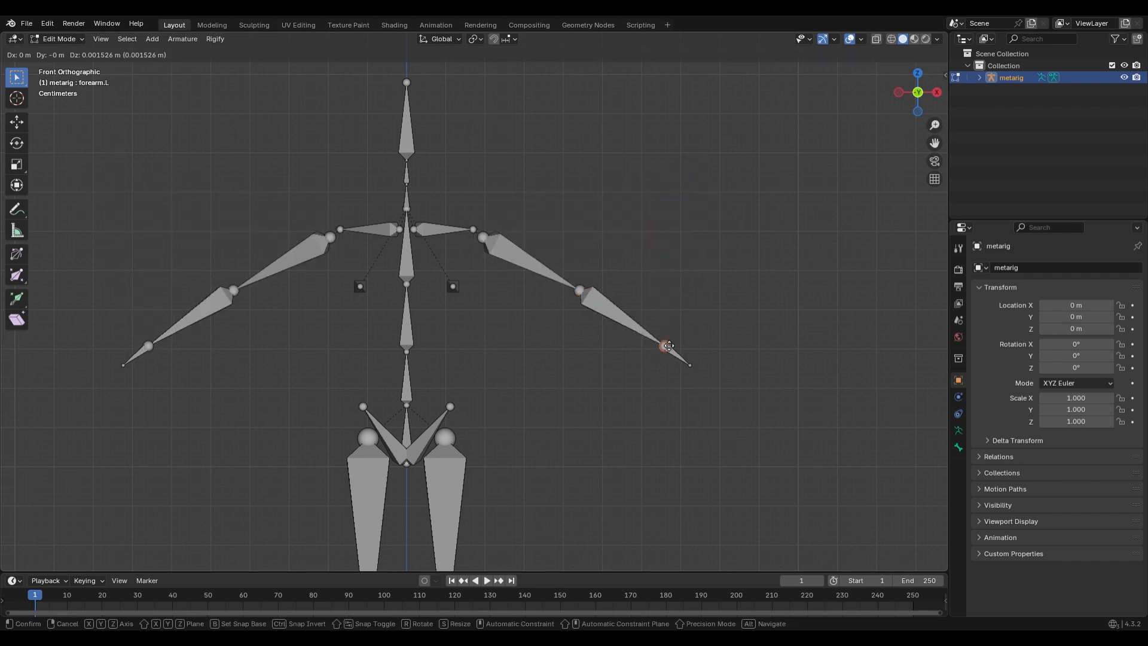
pyautogui.rightClick(712, 282)
pyautogui.click(690, 365)
pyautogui.press('g')
pyautogui.rightClick(646, 473)
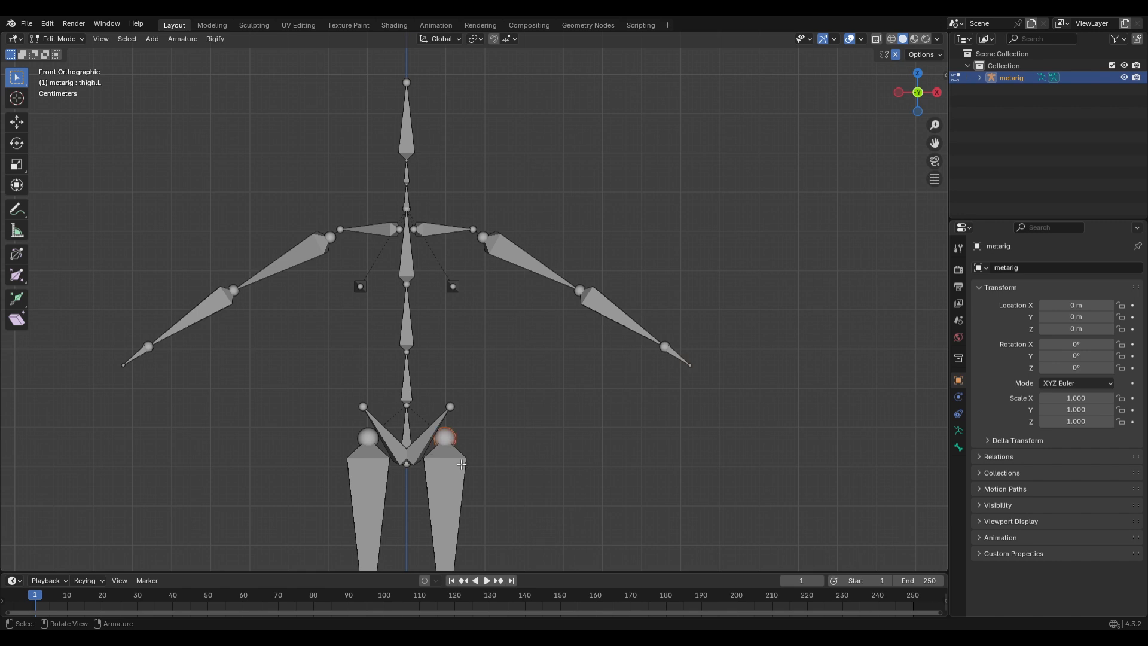
# Try mirrored movement on the left thigh's hip joint and the end of the left breast bone
pyautogui.keyDown('shift'); pyautogui.moveTo(540, 464); pyautogui.dragTo(536, 270, button='middle'); pyautogui.keyUp('shift')
pyautogui.press('g')
pyautogui.rightClick(565, 343)
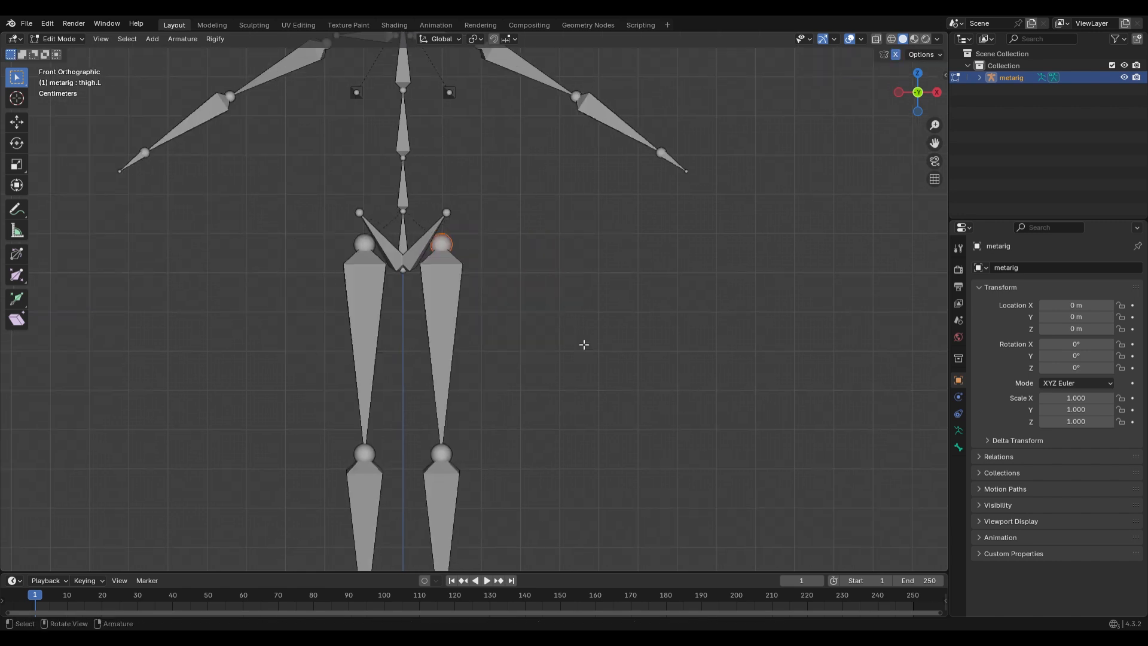
pyautogui.press('g')
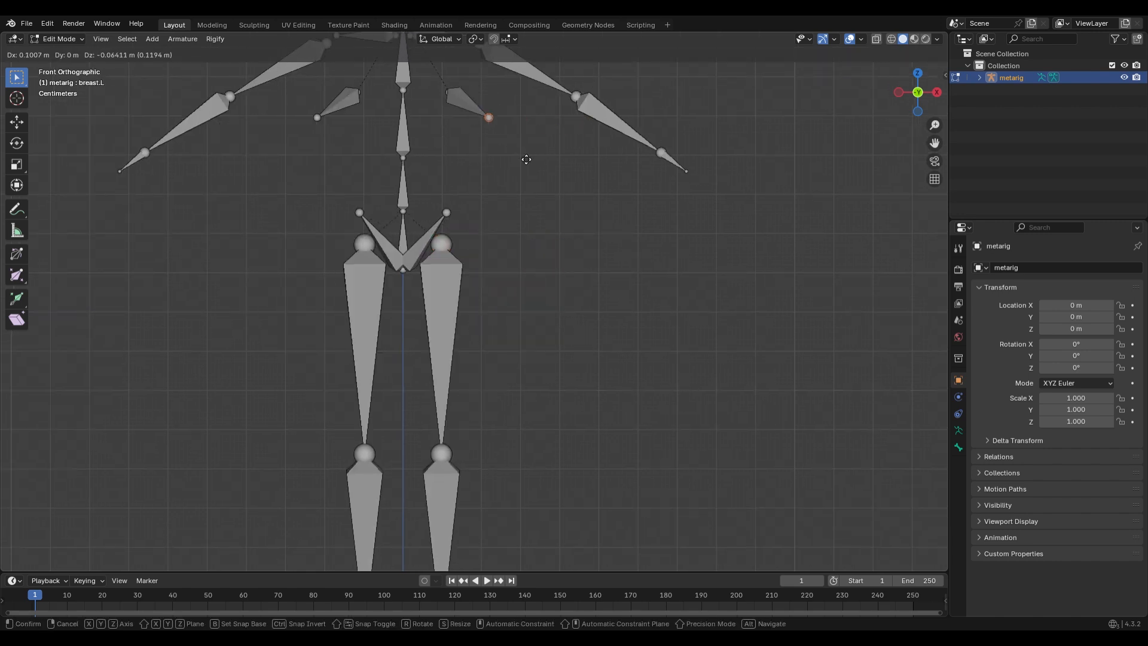
pyautogui.rightClick(510, 146)
pyautogui.keyDown('shift'); pyautogui.moveTo(510, 145); pyautogui.dragTo(489, 281, button='middle'); pyautogui.keyUp('shift')
pyautogui.scroll(-1, 488, 281)
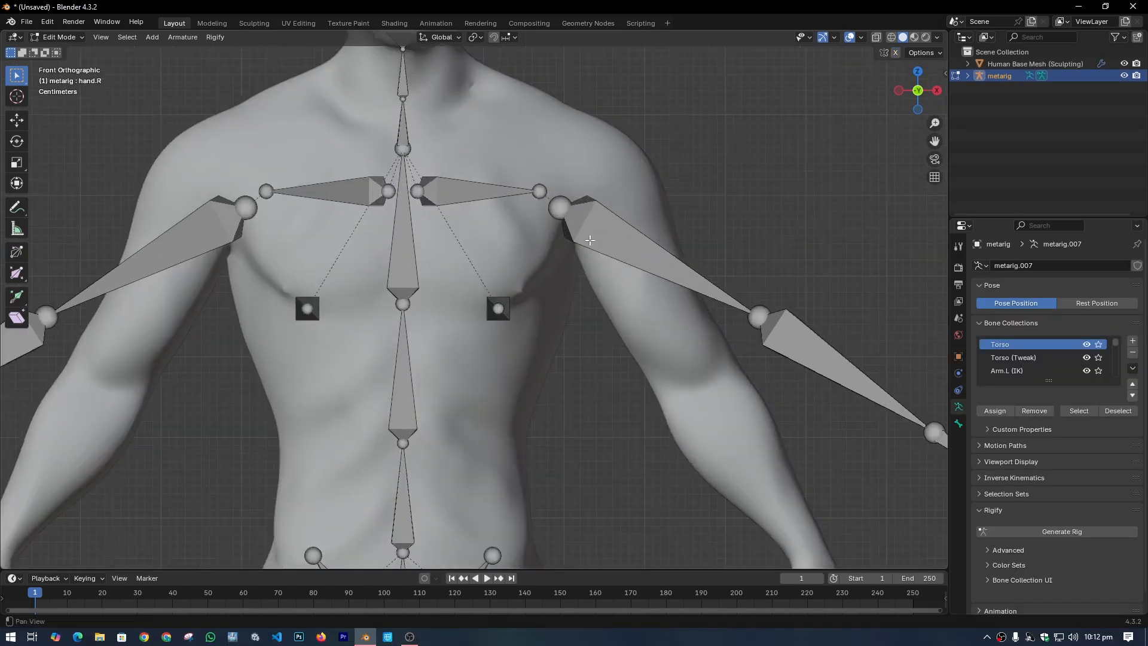
# Turn on X-axis mirroring and move the left upper arm's shoulder joint about 0.07 m into the mesh's shoulder
pyautogui.click(557, 203)
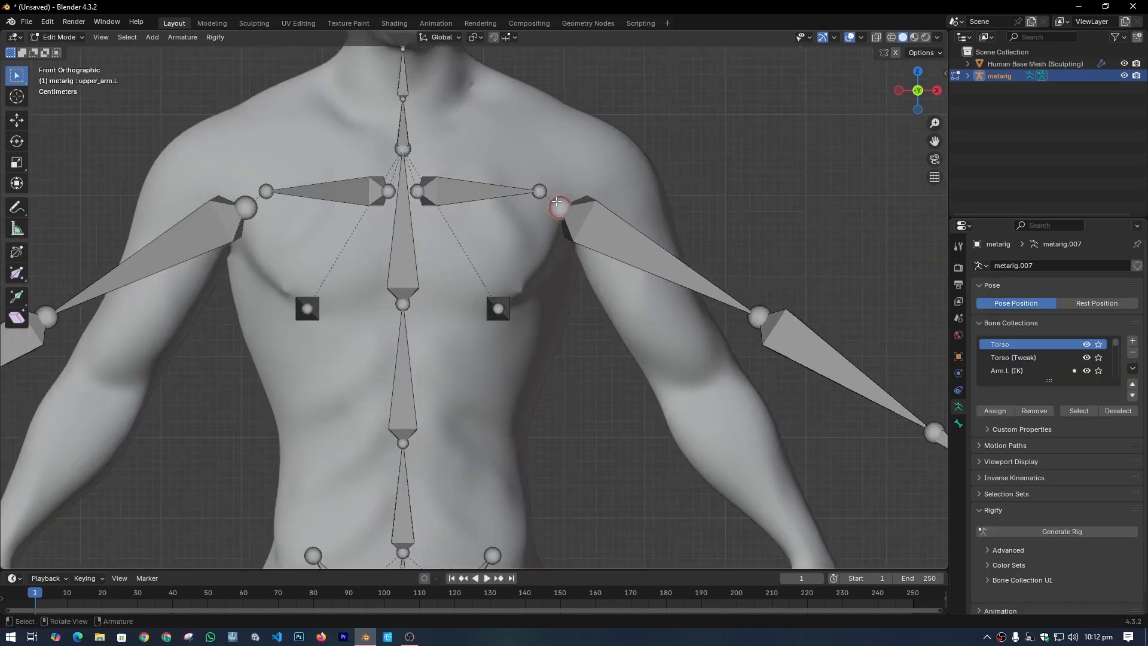
pyautogui.click(895, 54)
pyautogui.keyDown('shift'); pyautogui.moveTo(612, 223); pyautogui.dragTo(559, 268, button='middle'); pyautogui.keyUp('shift')
pyautogui.press('g')
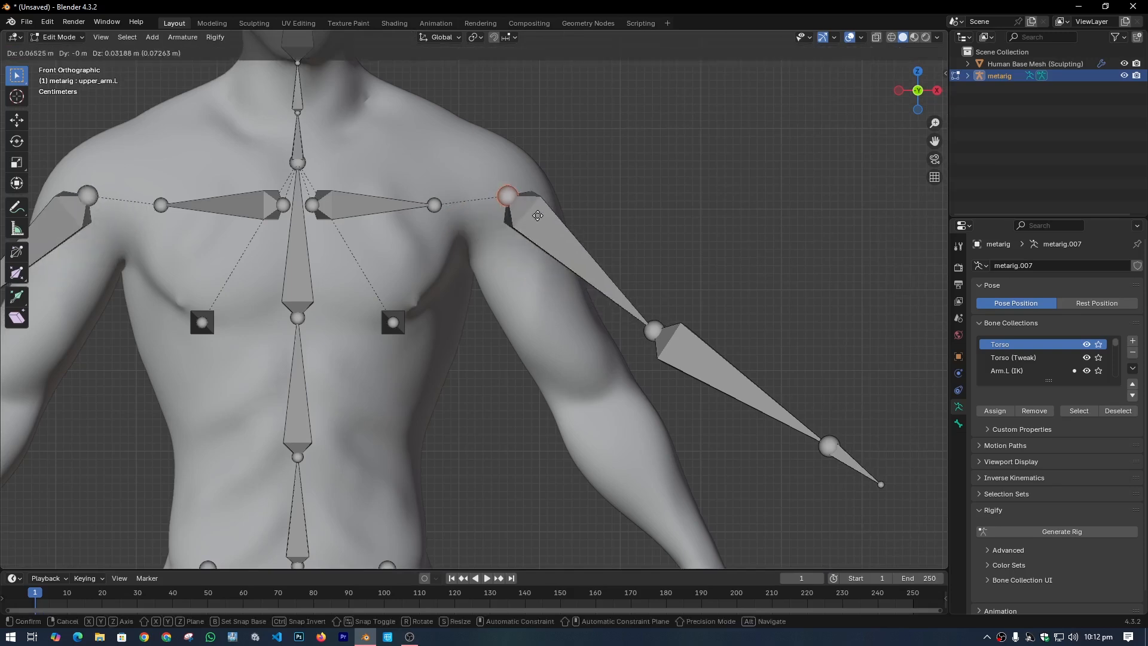
pyautogui.click(532, 212)
# Move the left elbow joint about 0.12 m down and inward into the mesh's elbow
pyautogui.keyDown('shift'); pyautogui.moveTo(554, 271); pyautogui.dragTo(514, 174, button='middle'); pyautogui.keyUp('shift')
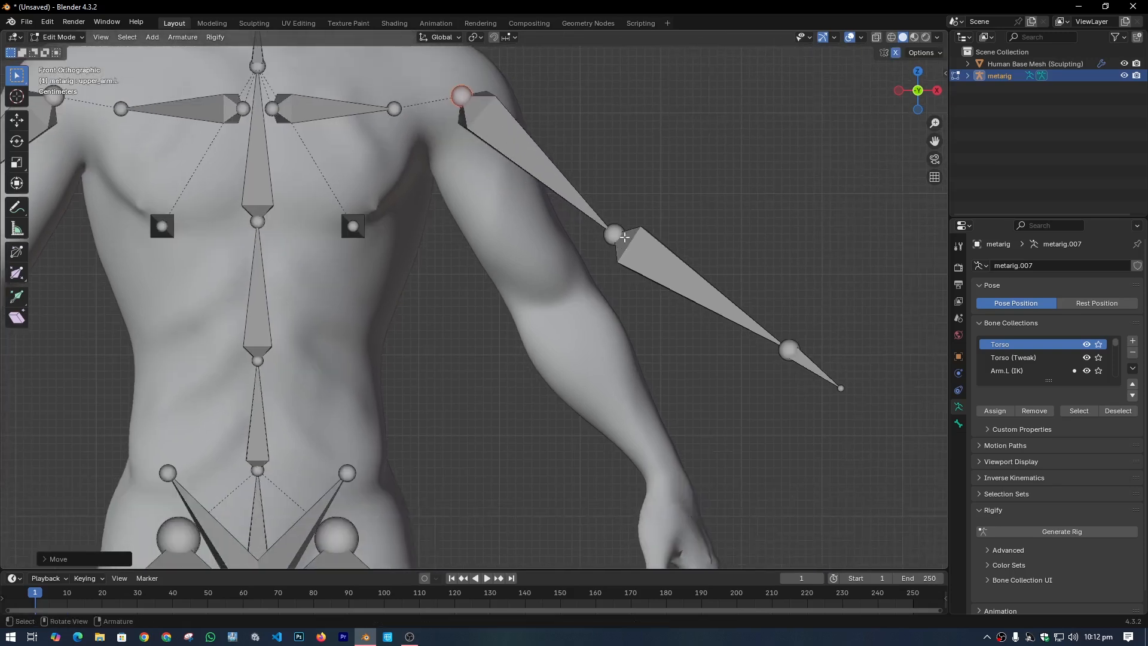
pyautogui.click(615, 233)
pyautogui.press('g')
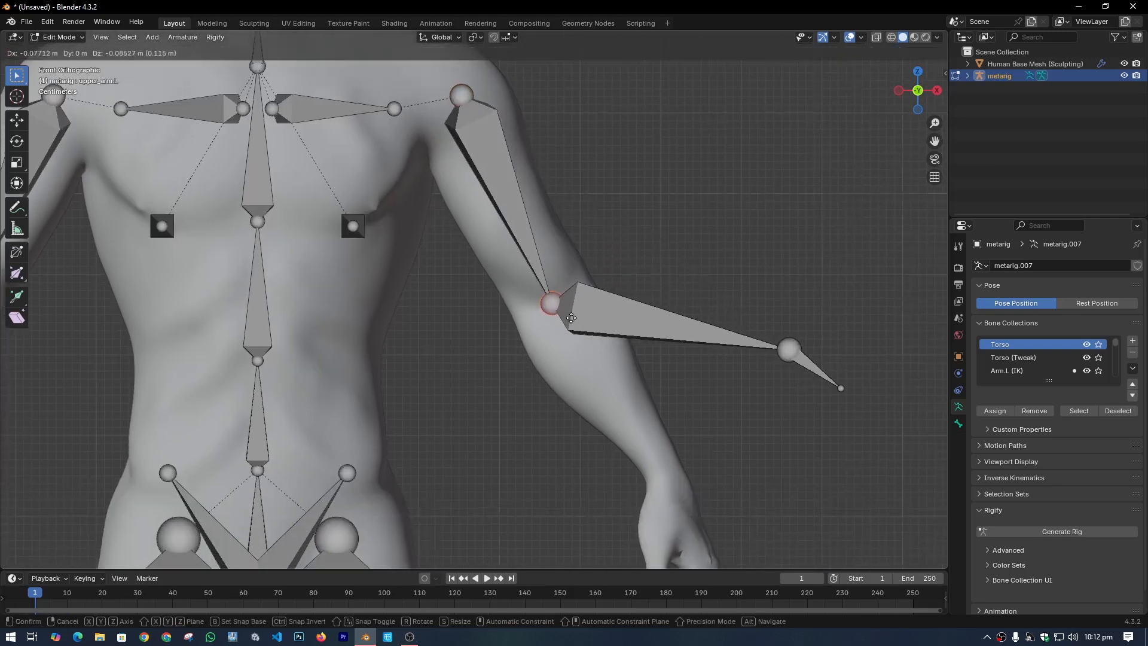
pyautogui.click(566, 314)
# Move the wrist joint at the end of the left forearm bone about 0.22 m onto the mesh's wrist
pyautogui.keyDown('shift'); pyautogui.moveTo(566, 314); pyautogui.dragTo(497, 240, button='middle'); pyautogui.keyUp('shift')
pyautogui.click(708, 276)
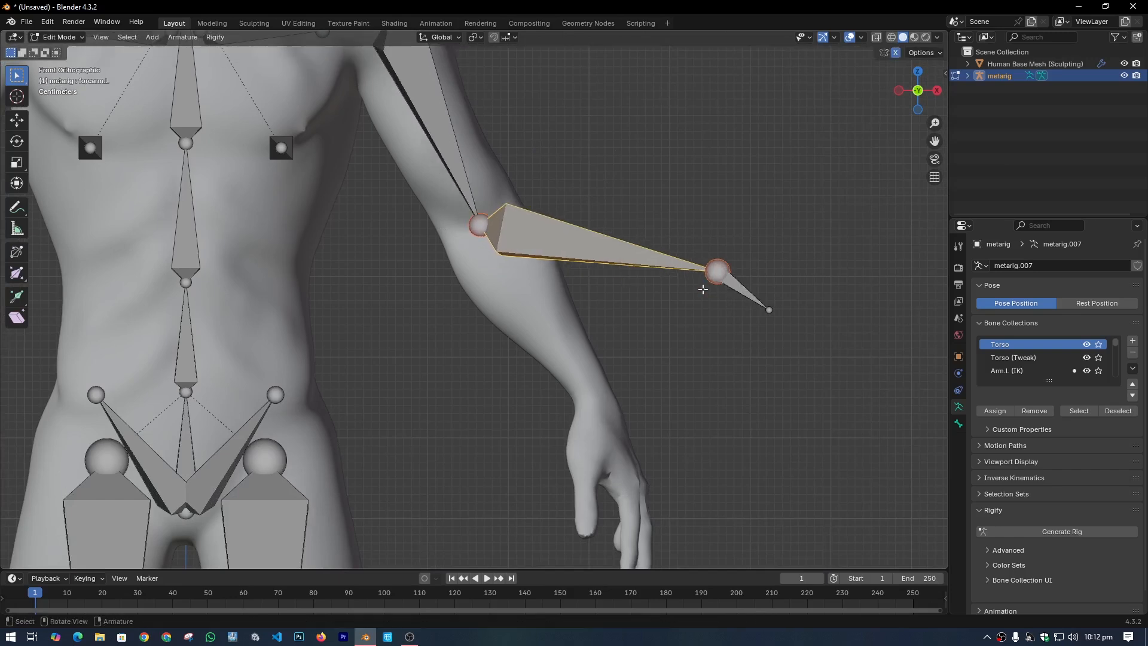
pyautogui.click(705, 282)
pyautogui.press('g')
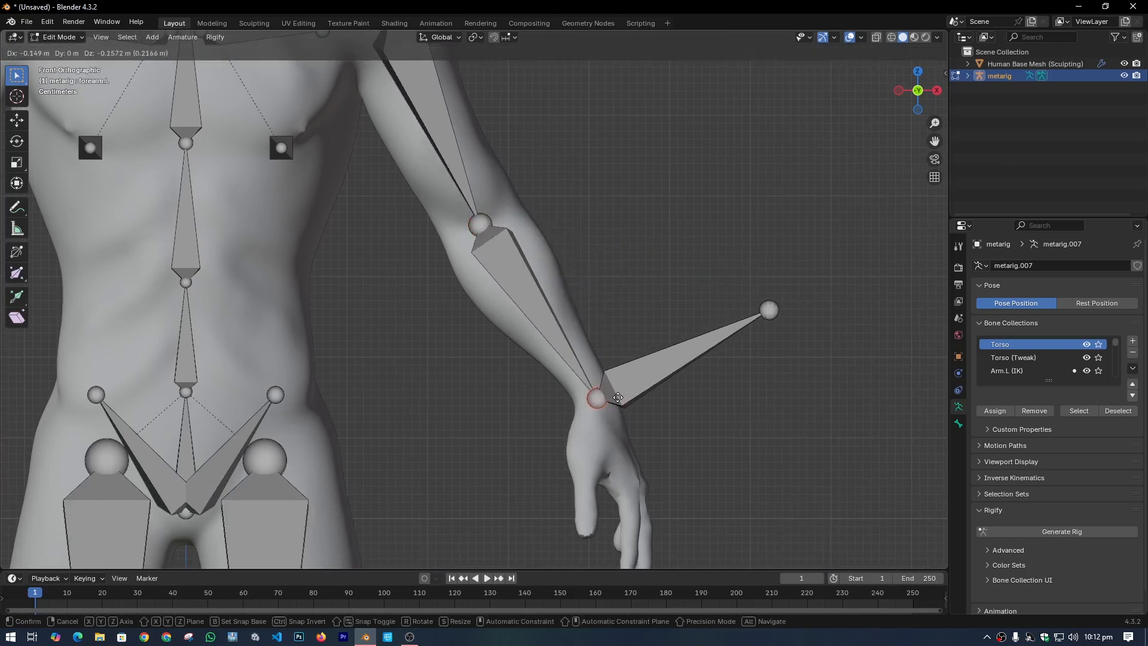
pyautogui.click(619, 399)
# Move the tip of the left hand bone down into the mesh's fingers
pyautogui.keyDown('shift'); pyautogui.moveTo(688, 370); pyautogui.dragTo(679, 251, button='middle'); pyautogui.keyUp('shift')
pyautogui.click(762, 195)
pyautogui.press('g')
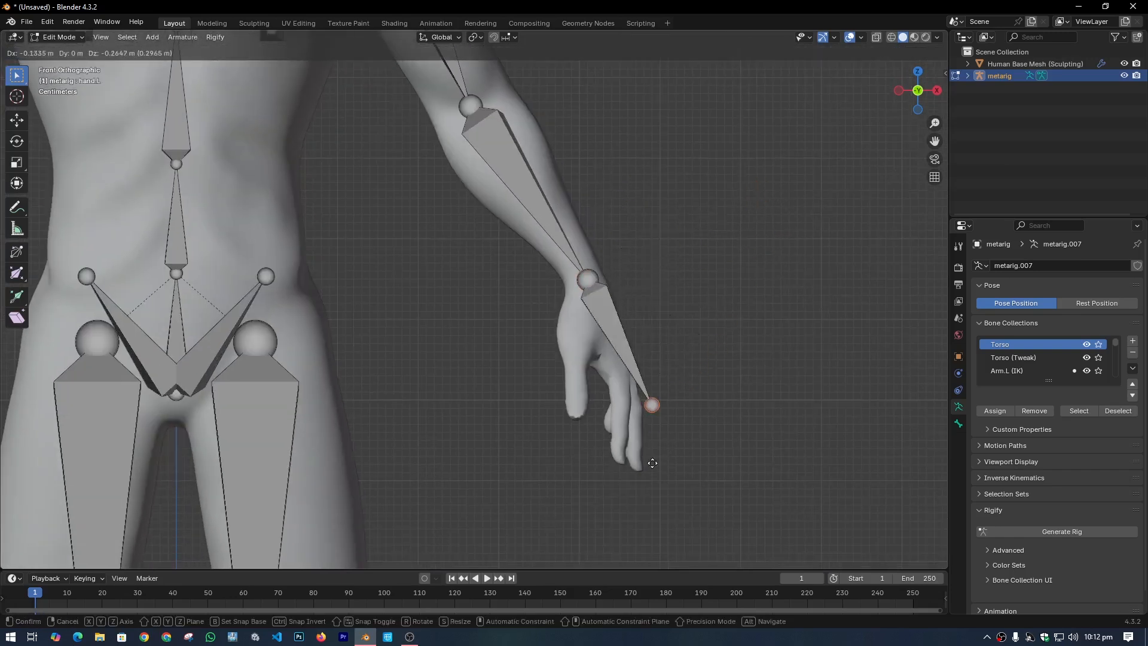
pyautogui.click(633, 476)
# Move the left breast bone slightly upward and outward on the mesh's chest in front view
pyautogui.keyDown('shift'); pyautogui.moveTo(577, 258); pyautogui.dragTo(616, 434, button='middle'); pyautogui.keyUp('shift')
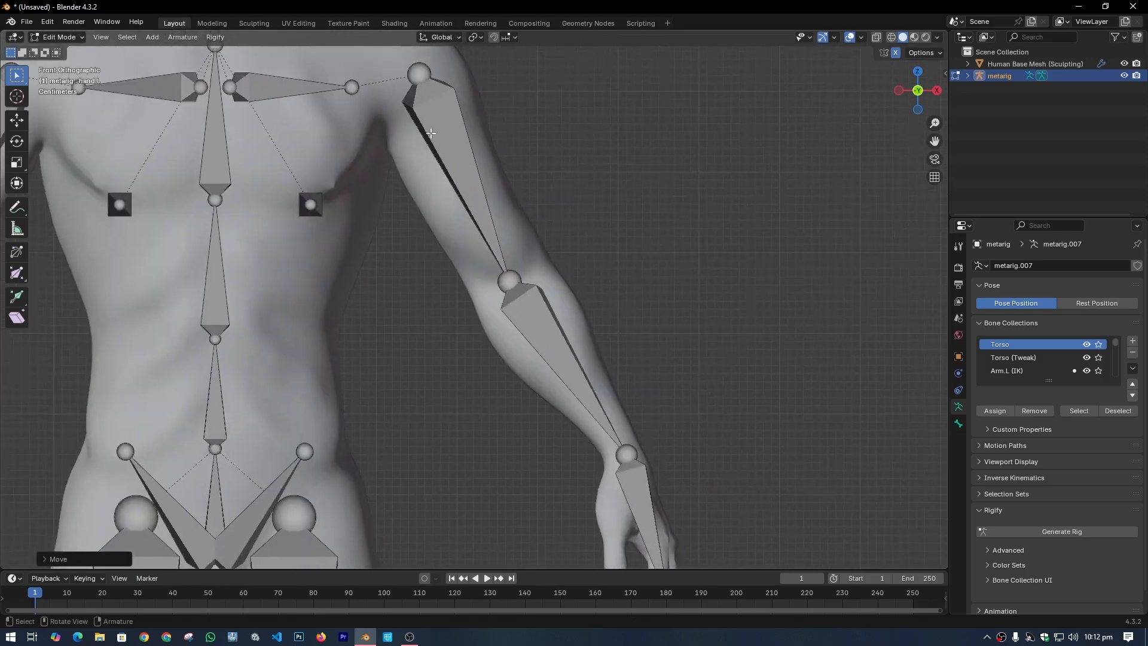
pyautogui.scroll(-1, 441, 140)
pyautogui.keyDown('shift'); pyautogui.moveTo(446, 152); pyautogui.dragTo(635, 136, button='middle'); pyautogui.keyUp('shift')
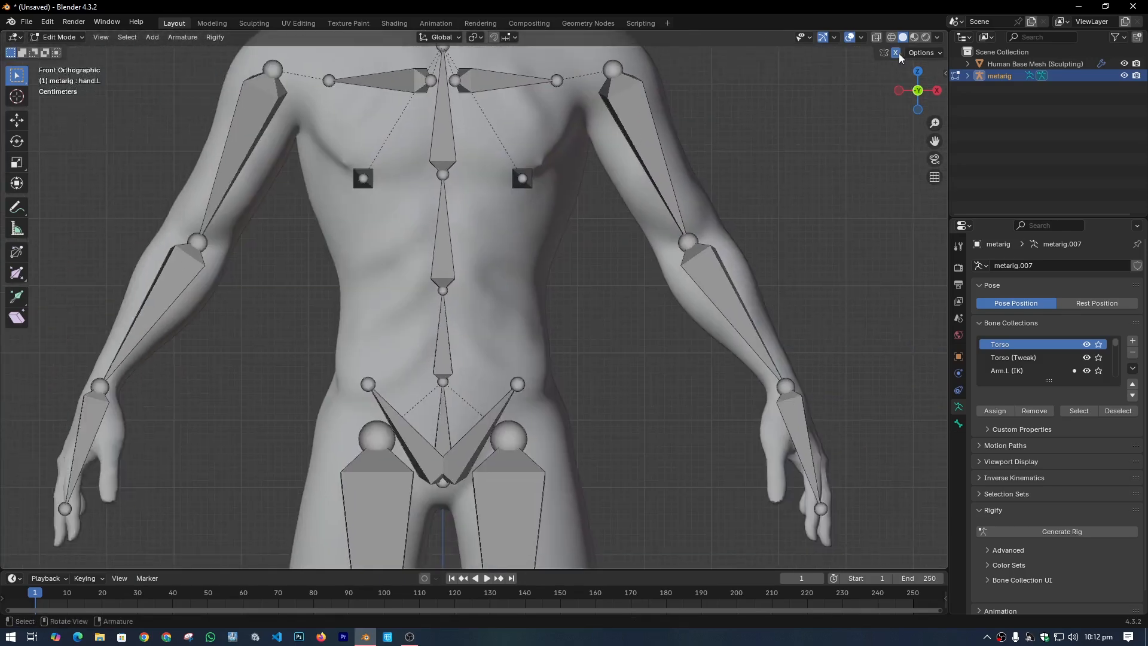
pyautogui.keyDown('shift'); pyautogui.moveTo(271, 234); pyautogui.dragTo(342, 226, button='middle'); pyautogui.keyUp('shift')
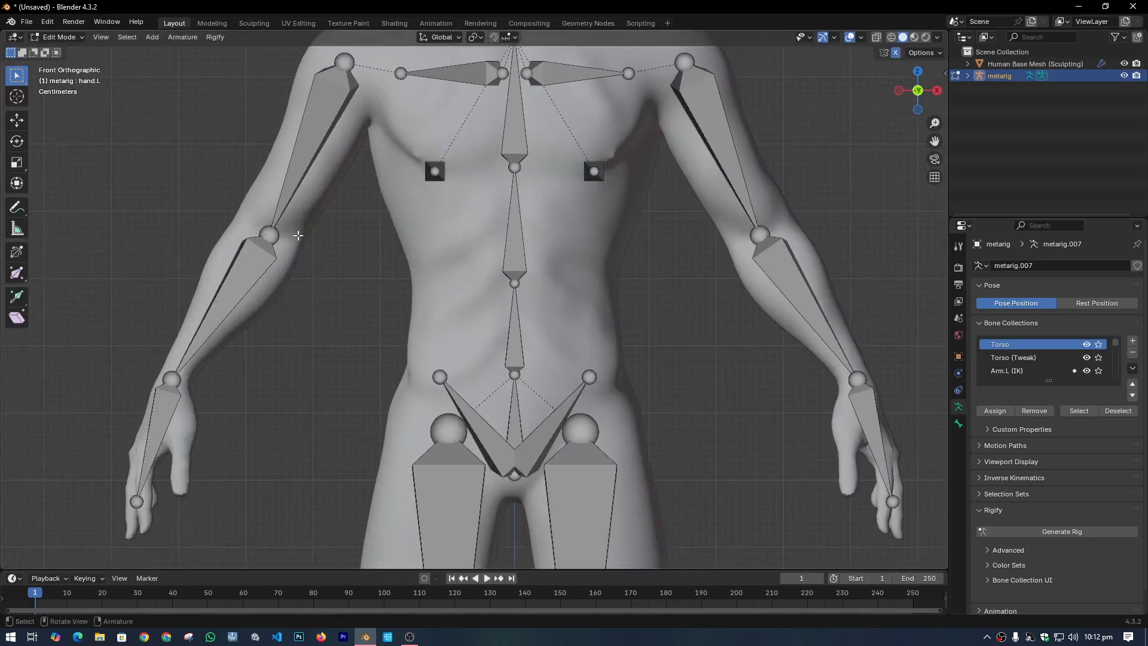
pyautogui.scroll(-1, 572, 180)
pyautogui.click(643, 101)
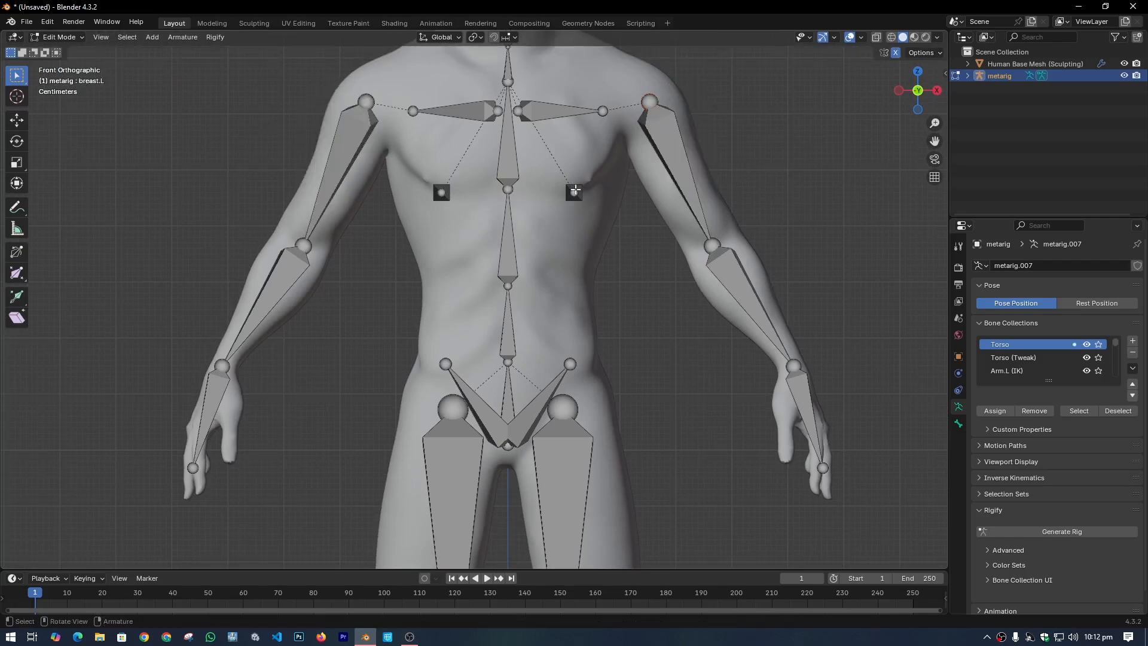
pyautogui.moveTo(622, 201); pyautogui.dragTo(564, 199, button='middle')
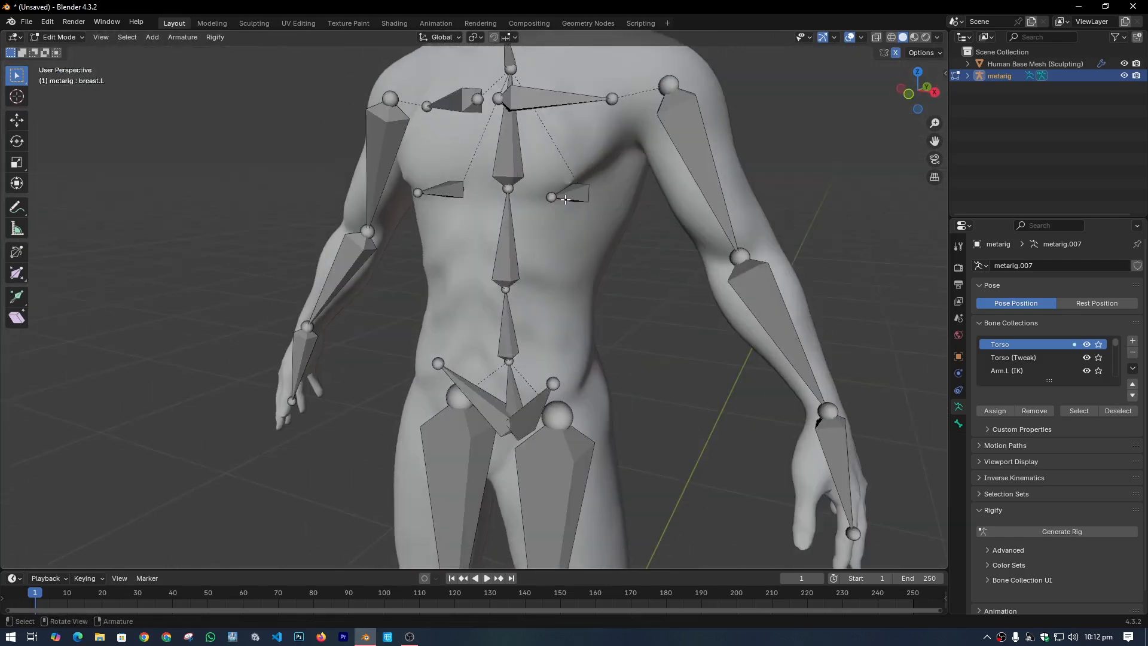
pyautogui.press('KP_1')
pyautogui.press('g')
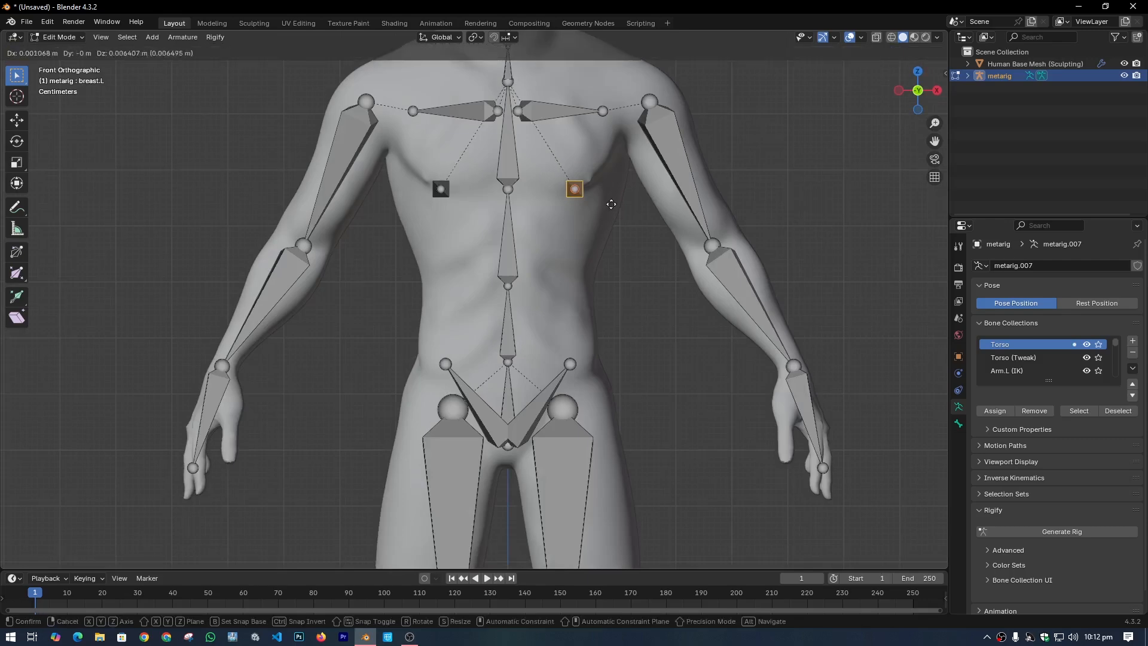
pyautogui.click(618, 194)
# Move the knee joint between the left thigh and shin bones about 0.08 m into the mesh's knee
pyautogui.keyDown('shift'); pyautogui.moveTo(618, 194); pyautogui.dragTo(616, 320, button='middle'); pyautogui.keyUp('shift')
pyautogui.scroll(-2, 617, 320)
pyautogui.keyDown('shift'); pyautogui.moveTo(634, 555); pyautogui.dragTo(598, 252, button='middle'); pyautogui.keyUp('shift')
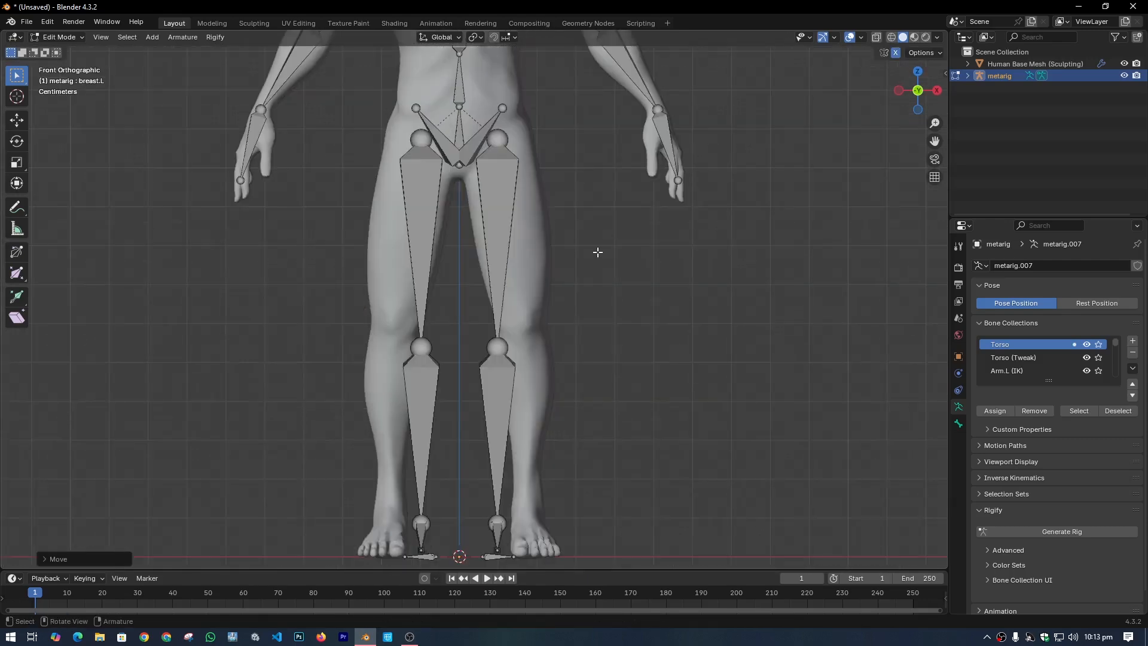
pyautogui.click(506, 345)
pyautogui.scroll(4, 569, 349)
pyautogui.keyDown('shift'); pyautogui.moveTo(616, 348); pyautogui.dragTo(584, 277, button='middle'); pyautogui.keyUp('shift')
pyautogui.press('g')
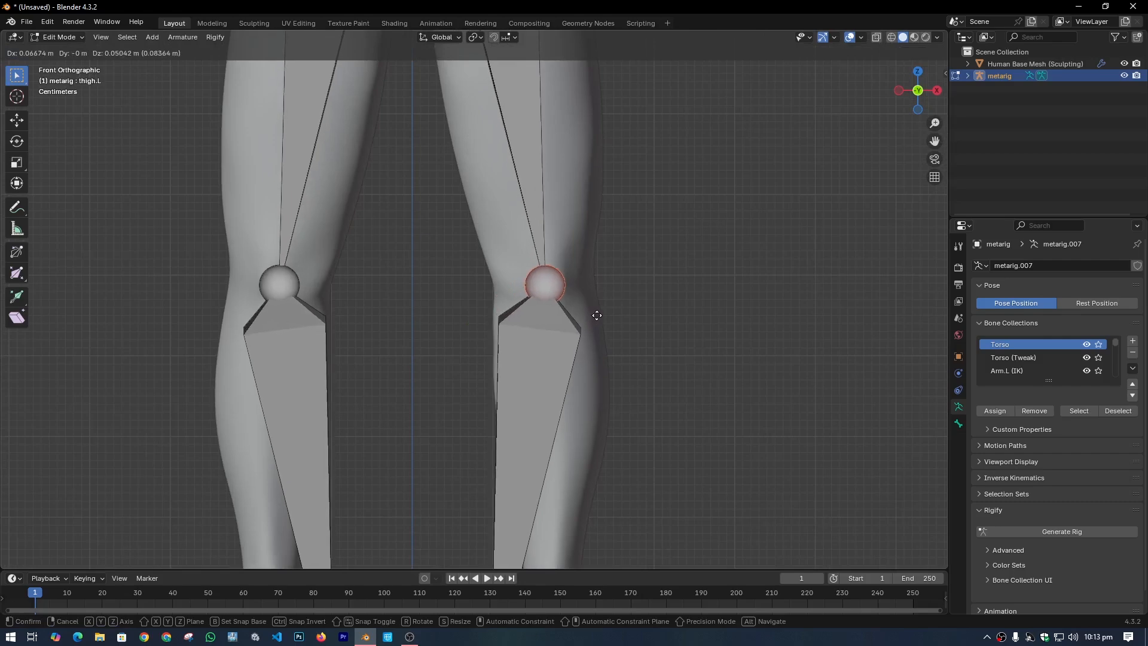
pyautogui.click(599, 315)
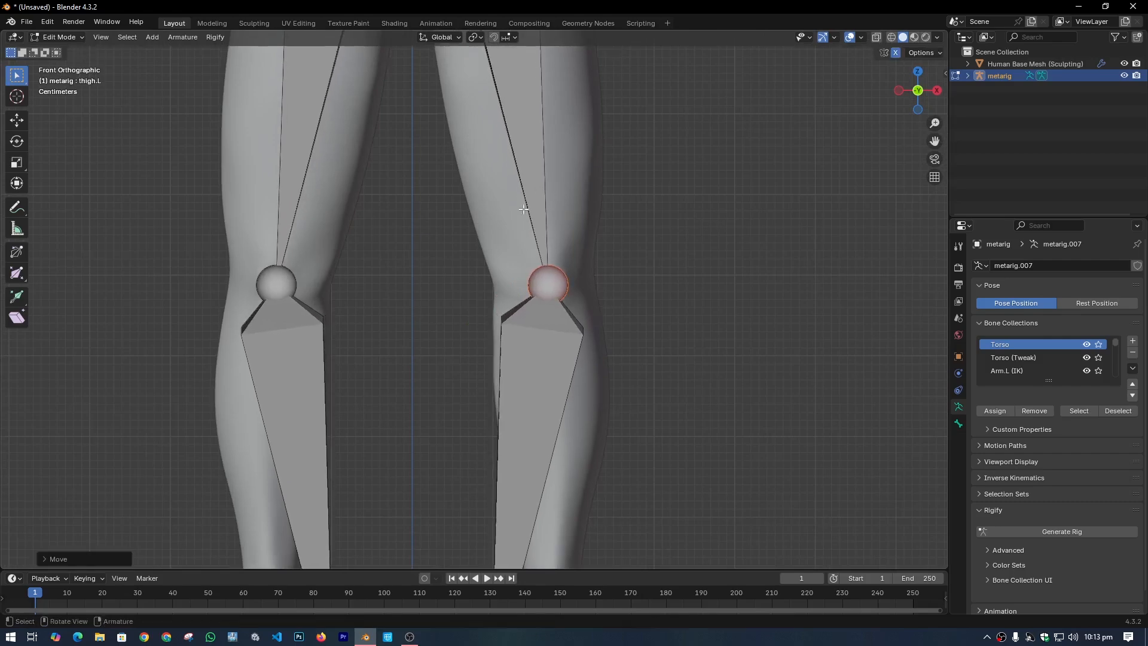
# Move the ankle joint at the end of the left shin bone about 0.08 m outward into the mesh's ankle
pyautogui.scroll(-5, 573, 339)
pyautogui.keyDown('shift'); pyautogui.moveTo(580, 386); pyautogui.dragTo(540, 343, button='middle'); pyautogui.keyUp('shift')
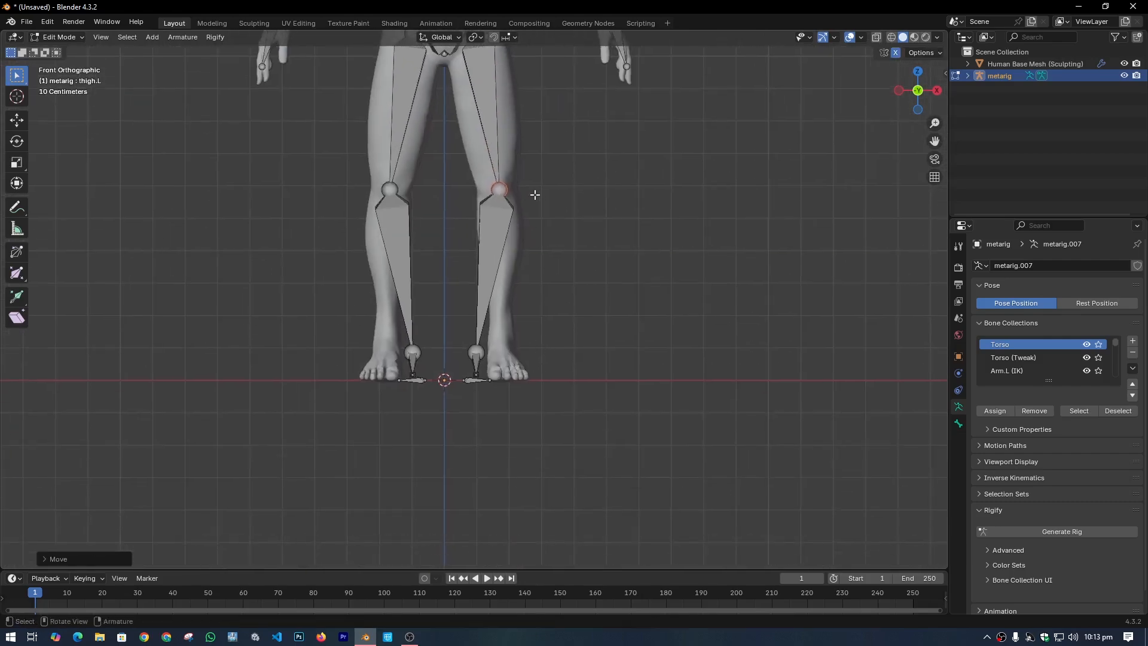
pyautogui.scroll(6, 568, 348)
pyautogui.click(475, 299)
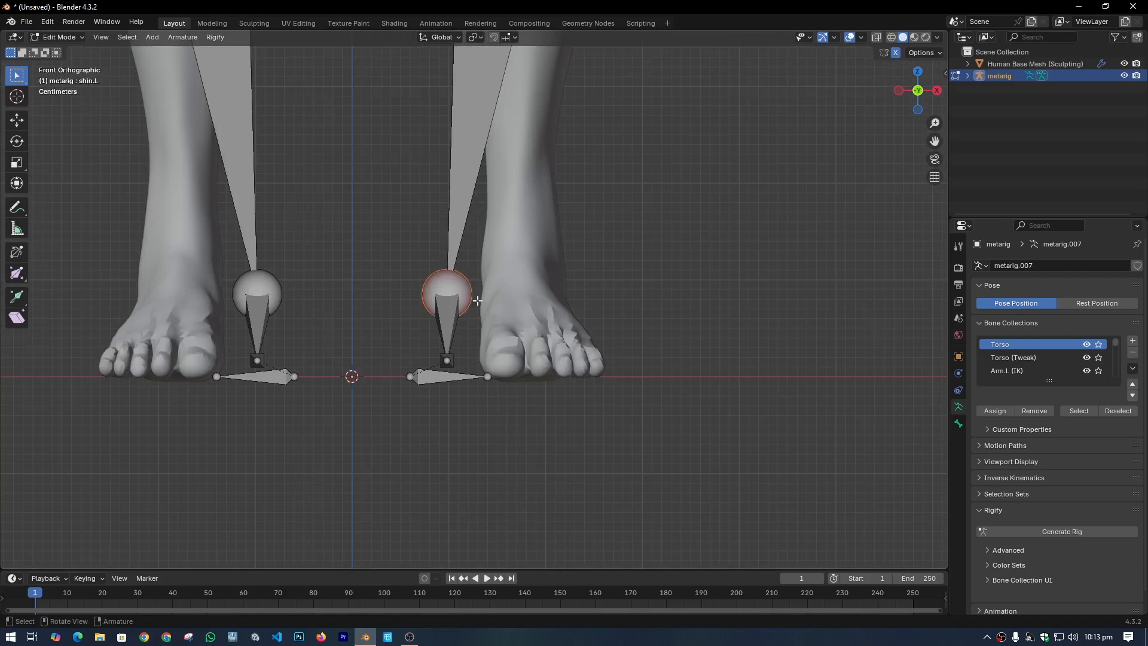
pyautogui.press('g')
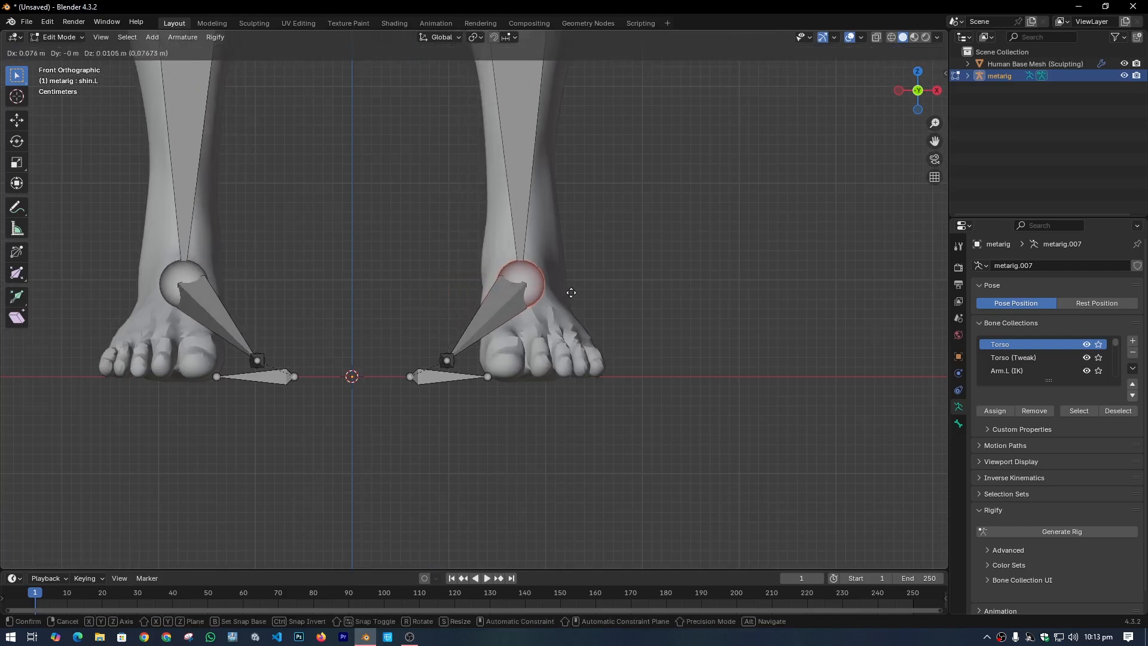
pyautogui.click(540, 324)
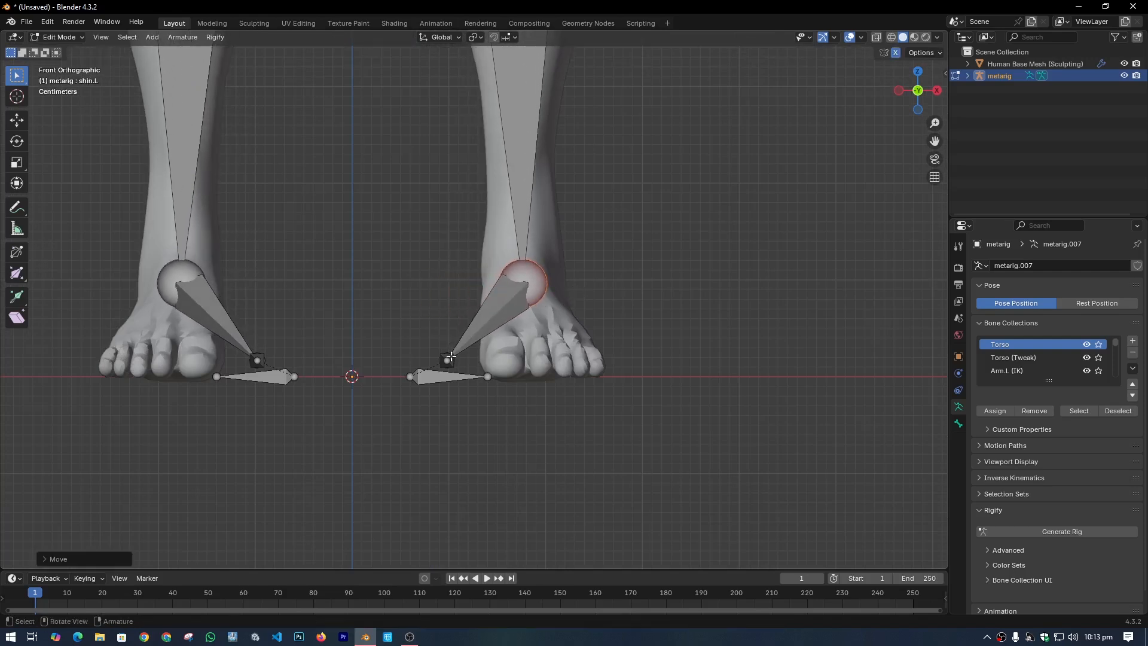
# Move the left toe bone about 0.09 m along the X axis onto the mesh's toes
pyautogui.moveTo(557, 322); pyautogui.dragTo(419, 395, button='middle')
pyautogui.click(418, 395)
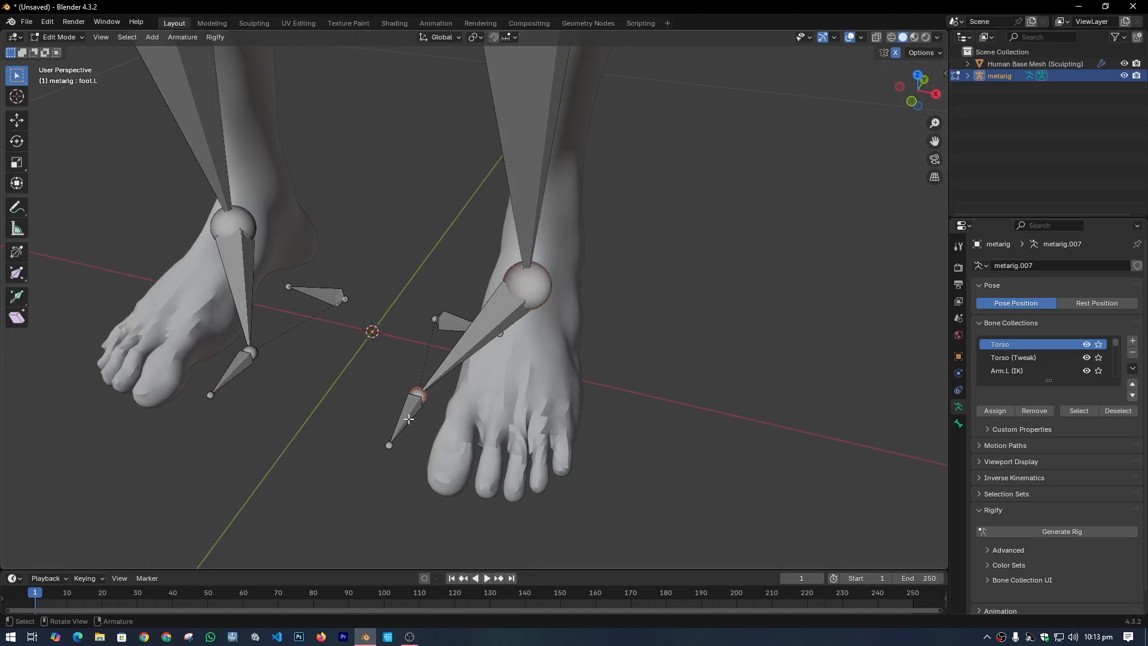
pyautogui.press('g')
pyautogui.press('x')
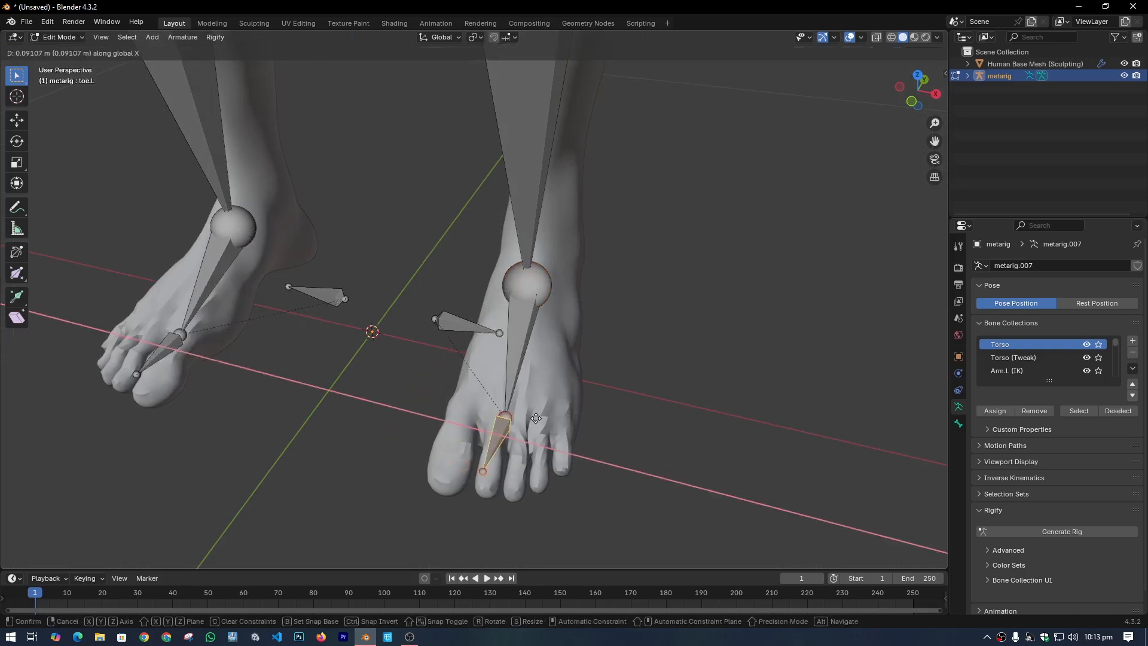
pyautogui.click(537, 423)
# Move the left heel bone along the X axis into line with the mesh's foot and switch to the right side view
pyautogui.moveTo(361, 364); pyautogui.dragTo(415, 363, button='middle')
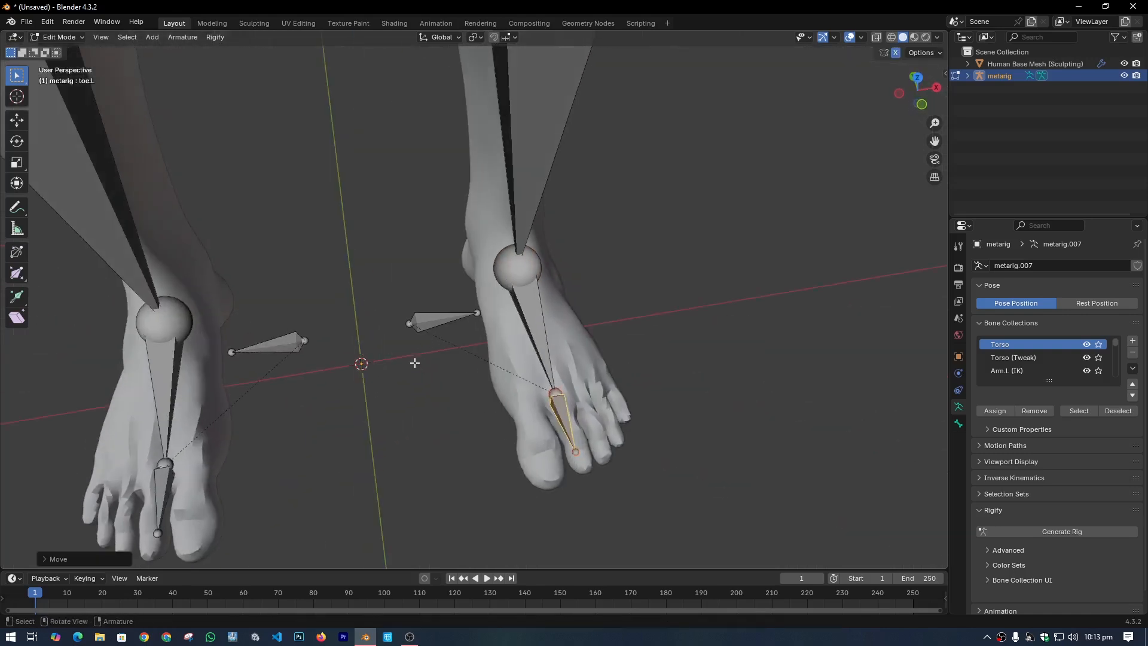
pyautogui.click(433, 327)
pyautogui.press('g')
pyautogui.press('x')
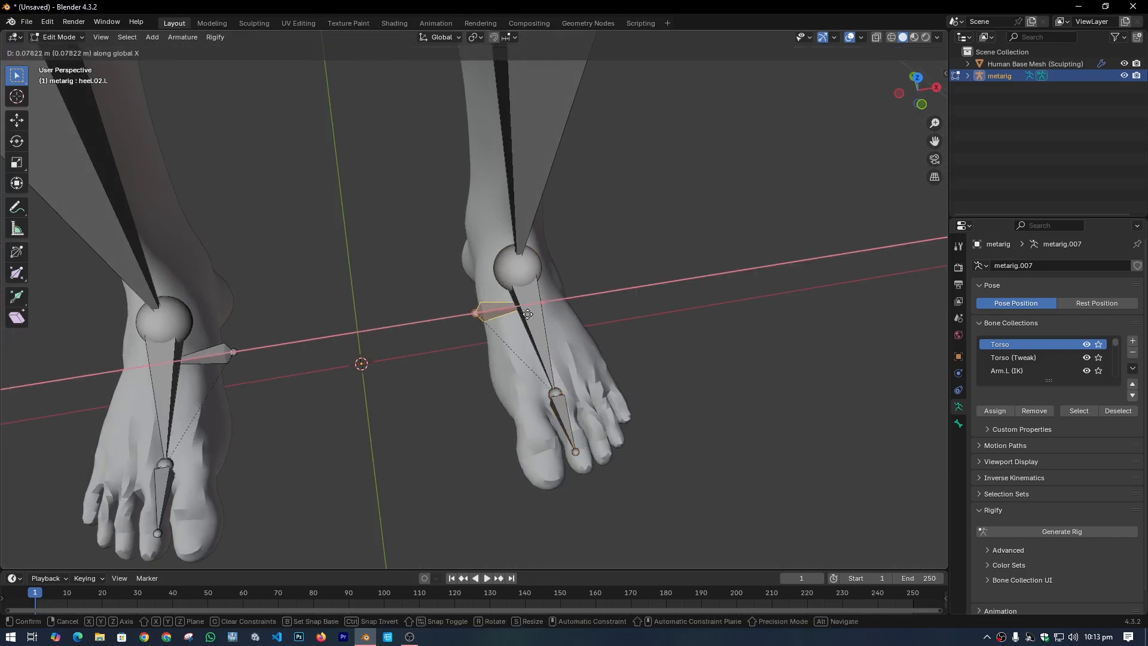
pyautogui.click(547, 306)
pyautogui.press('KP_3')
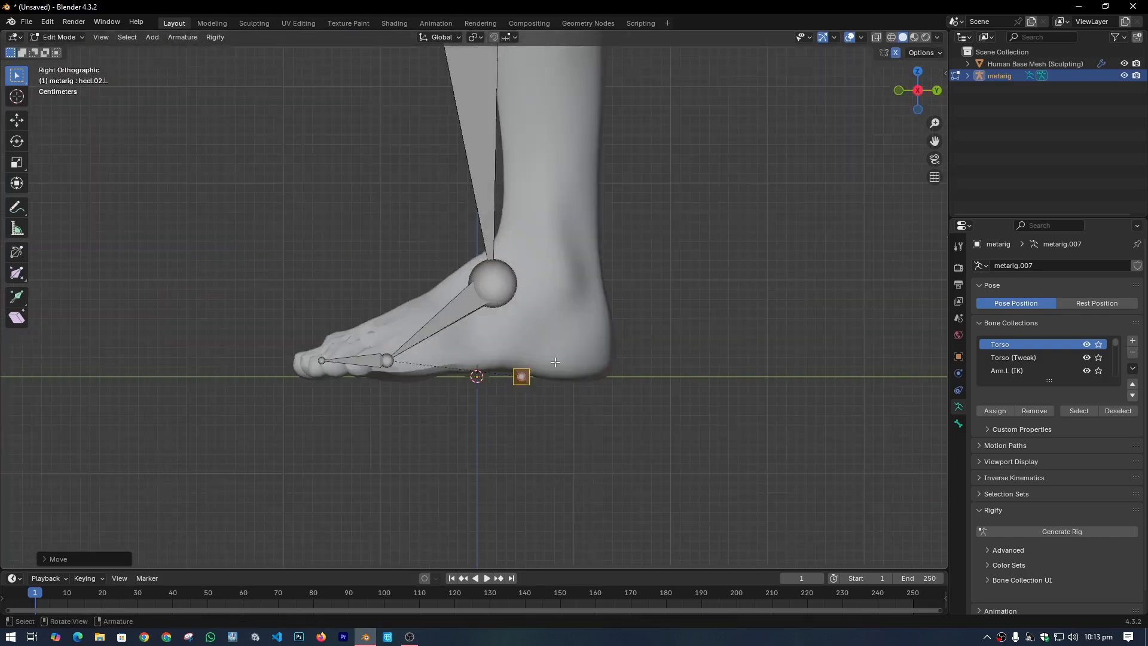
# Move the left heel bone back behind the mesh's heel and the ankle joint back about 0.06 m into the mesh's ankle
pyautogui.press('g')
pyautogui.click(669, 357)
pyautogui.click(525, 303)
pyautogui.press('g')
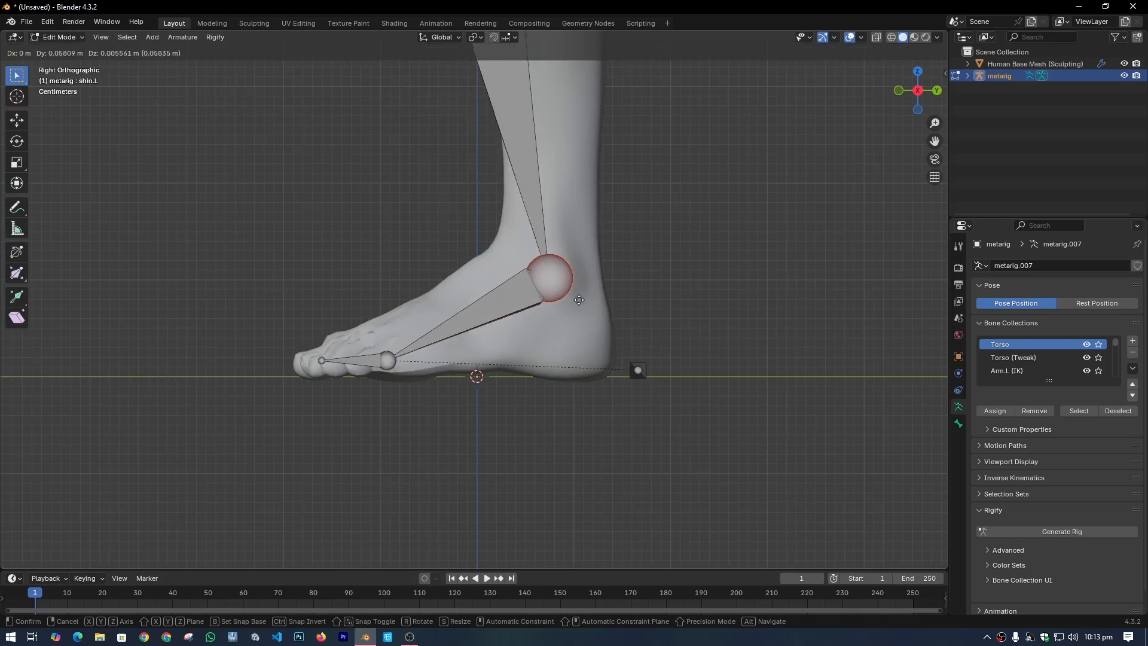
pyautogui.click(579, 297)
# Move the joint between the foot and toe bones back about 0.09 m and the toe bone's tip into the mesh's toe tip
pyautogui.click(389, 360)
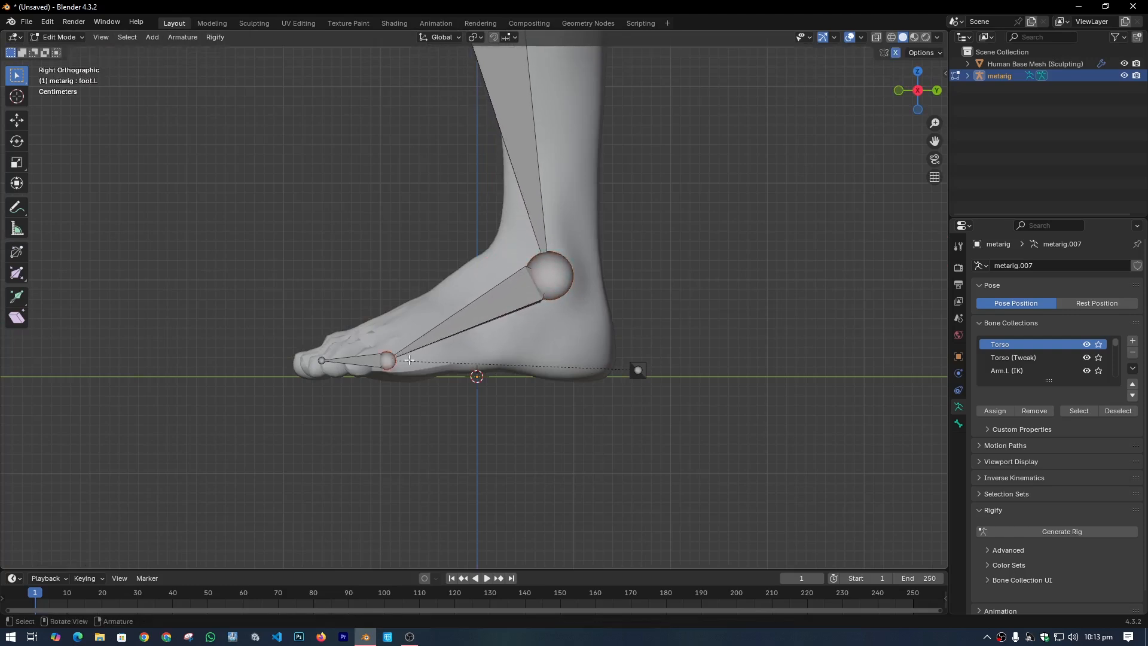
pyautogui.press('g')
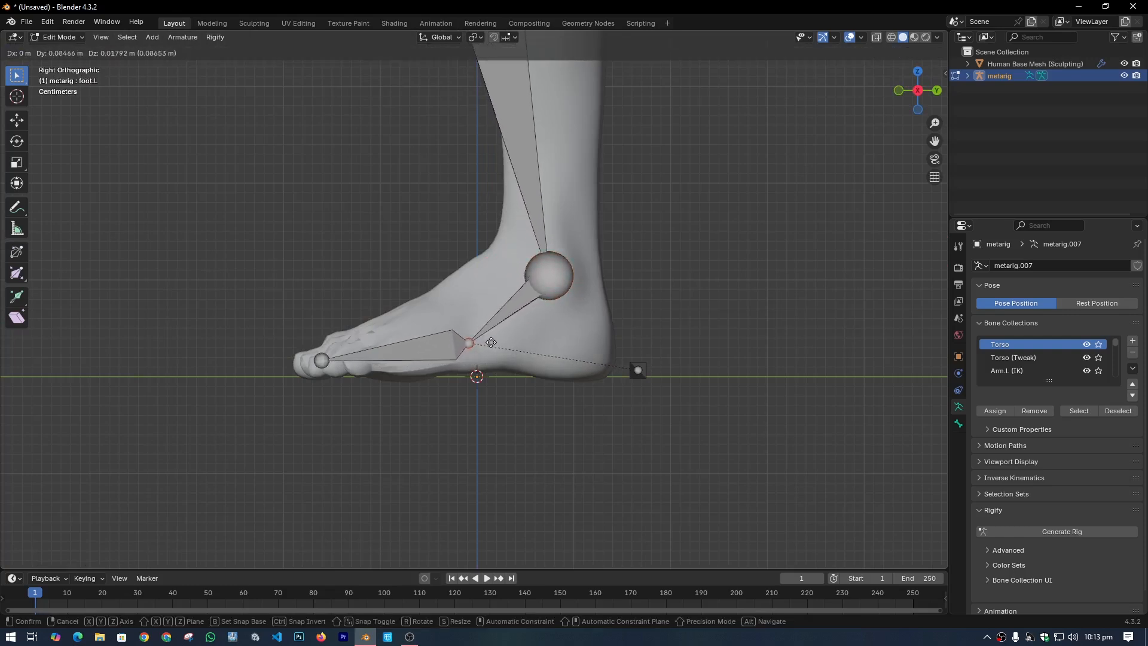
pyautogui.click(494, 342)
pyautogui.click(323, 364)
pyautogui.press('g')
pyautogui.click(309, 364)
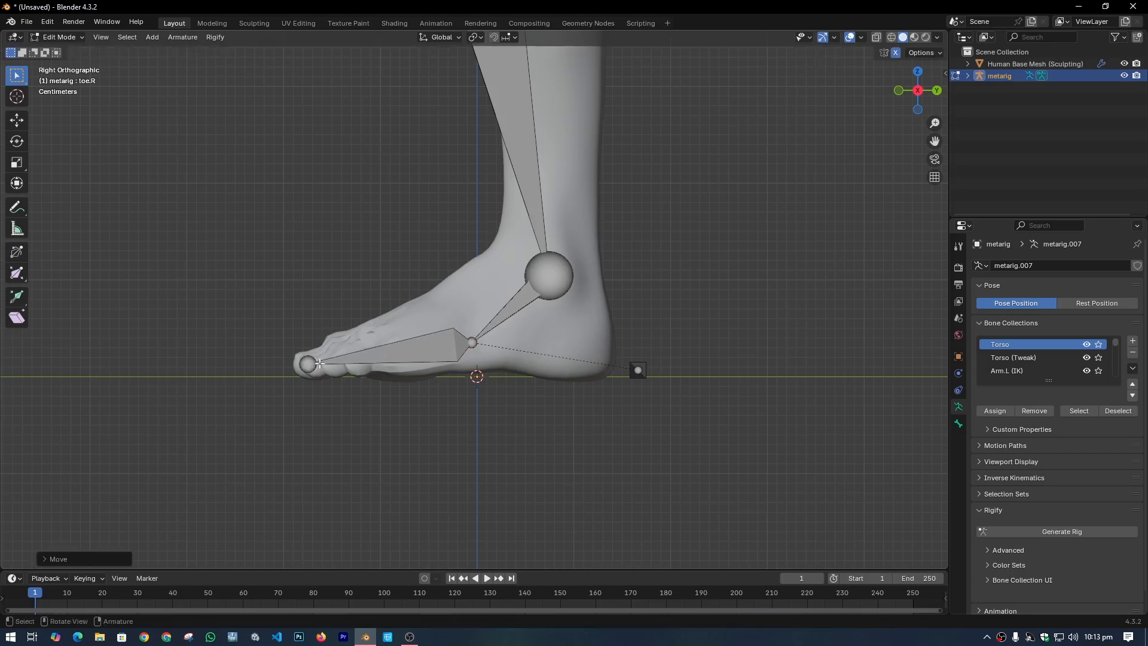
# Move the knee joint back and slightly up into the middle of the mesh's knee in the right side view
pyautogui.scroll(-1, 328, 341)
pyautogui.keyDown('shift'); pyautogui.moveTo(400, 263); pyautogui.dragTo(380, 375, button='middle'); pyautogui.keyUp('shift')
pyautogui.keyDown('shift'); pyautogui.moveTo(436, 191); pyautogui.dragTo(414, 378, button='middle'); pyautogui.keyUp('shift')
pyautogui.scroll(-1, 413, 377)
pyautogui.click(433, 229)
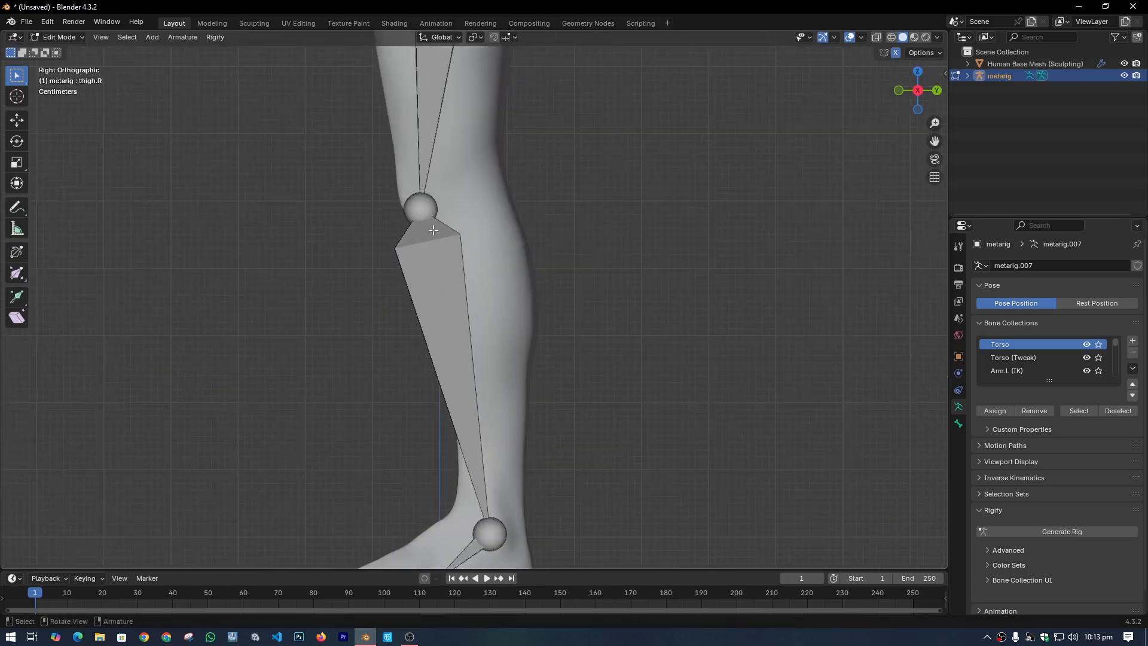
pyautogui.press('g')
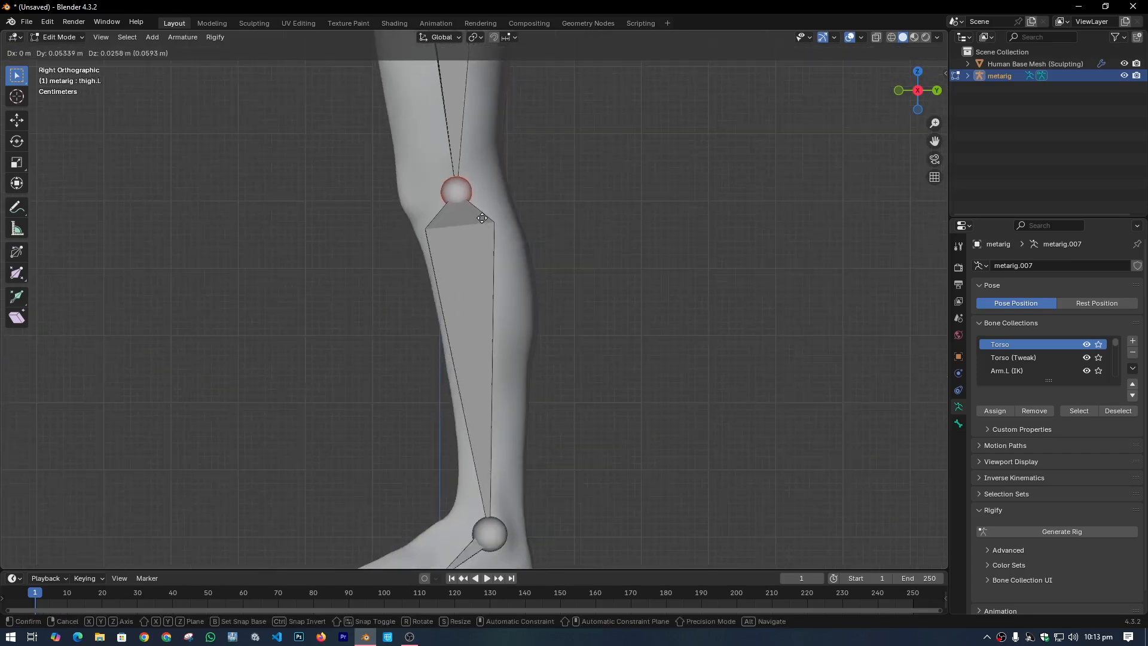
pyautogui.click(463, 197)
# Move the left upper arm bone's shoulder joint back about 0.04 m into the middle of the mesh's shoulder
pyautogui.scroll(-1, 482, 218)
pyautogui.keyDown('shift'); pyautogui.moveTo(527, 174); pyautogui.dragTo(540, 353, button='middle'); pyautogui.keyUp('shift')
pyautogui.keyDown('shift'); pyautogui.moveTo(478, 203); pyautogui.dragTo(478, 255, button='middle'); pyautogui.keyUp('shift')
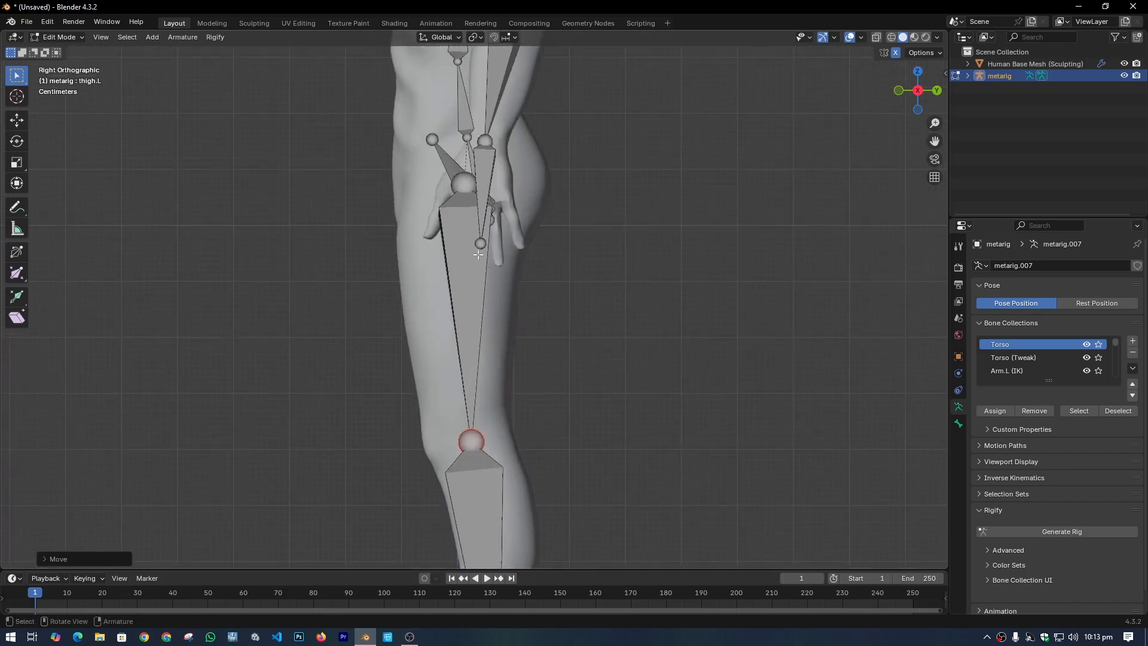
pyautogui.moveTo(461, 213); pyautogui.dragTo(434, 268, button='middle')
pyautogui.moveTo(584, 187); pyautogui.dragTo(551, 288, button='middle')
pyautogui.scroll(2, 538, 208)
pyautogui.keyDown('shift'); pyautogui.moveTo(538, 208); pyautogui.dragTo(535, 371, button='middle'); pyautogui.keyUp('shift')
pyautogui.scroll(3, 470, 264)
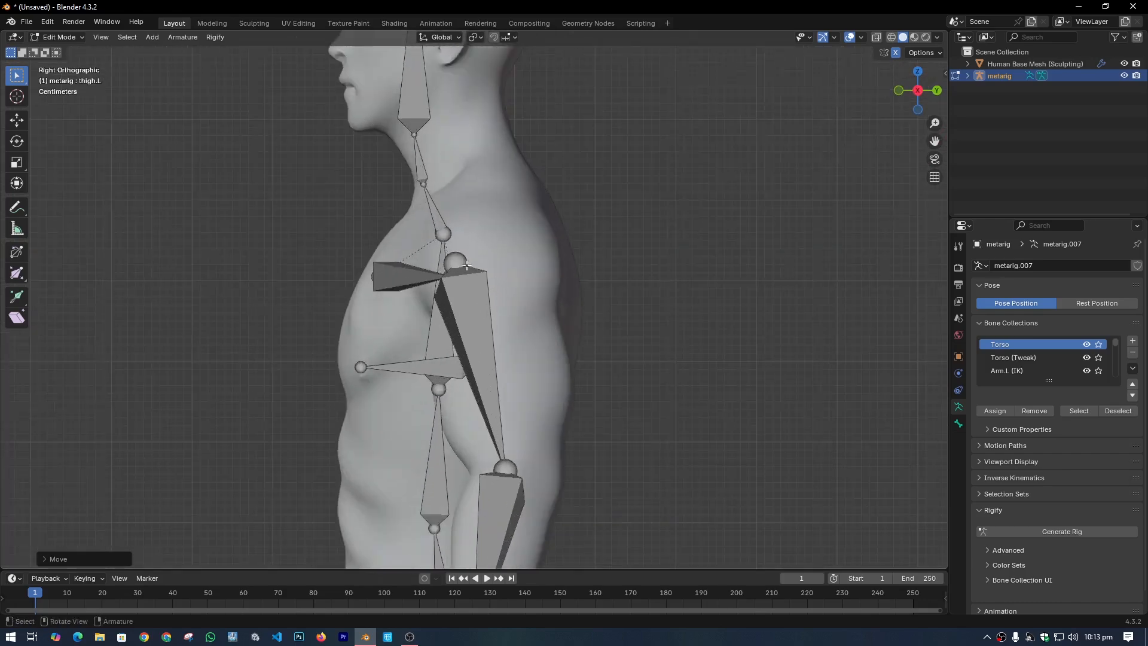
pyautogui.click(464, 263)
pyautogui.moveTo(462, 257); pyautogui.dragTo(493, 245)
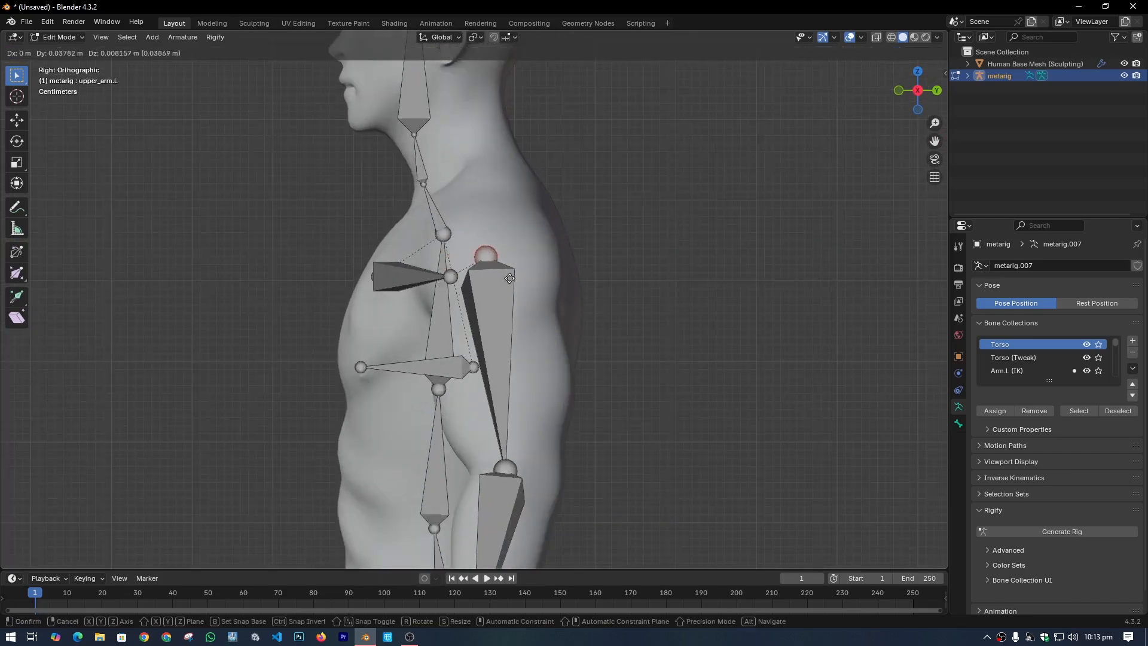
# Move the elbow joint at the end of the left upper arm bone slightly into line with the mesh's elbow
pyautogui.keyDown('shift'); pyautogui.moveTo(521, 341); pyautogui.dragTo(522, 302, button='middle'); pyautogui.keyUp('shift')
pyautogui.click(511, 433)
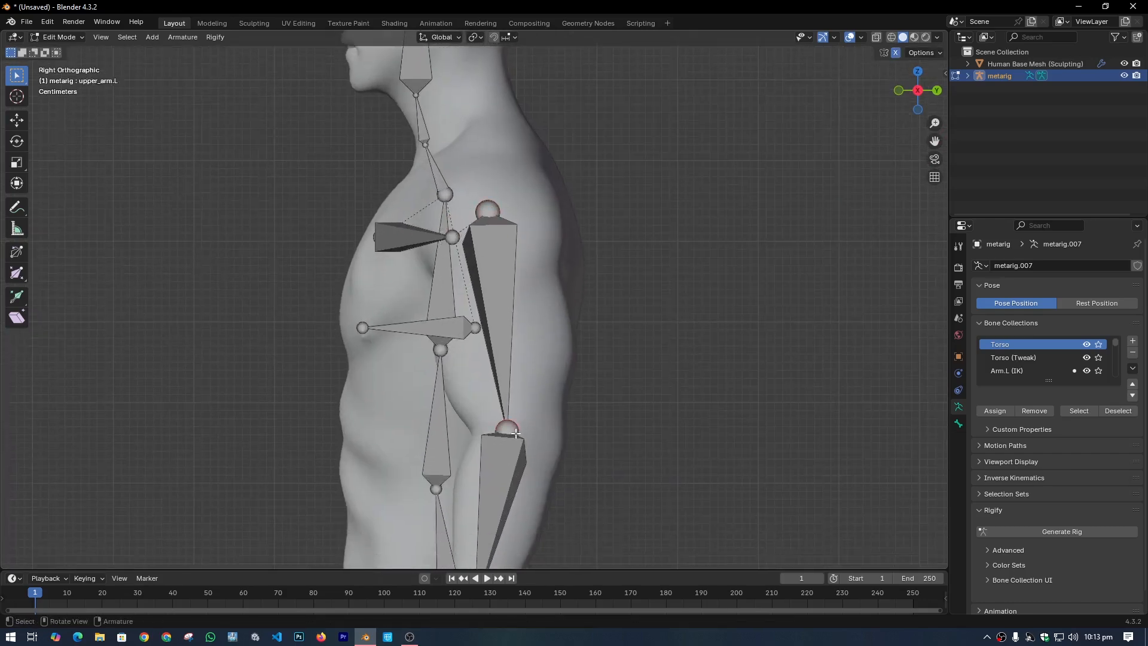
pyautogui.press('g')
pyautogui.click(520, 433)
# Move the spine joint at the base of the neck (start of spine.004) back into the middle of the mesh's upper torso
pyautogui.scroll(-6, 520, 433)
pyautogui.scroll(7, 527, 248)
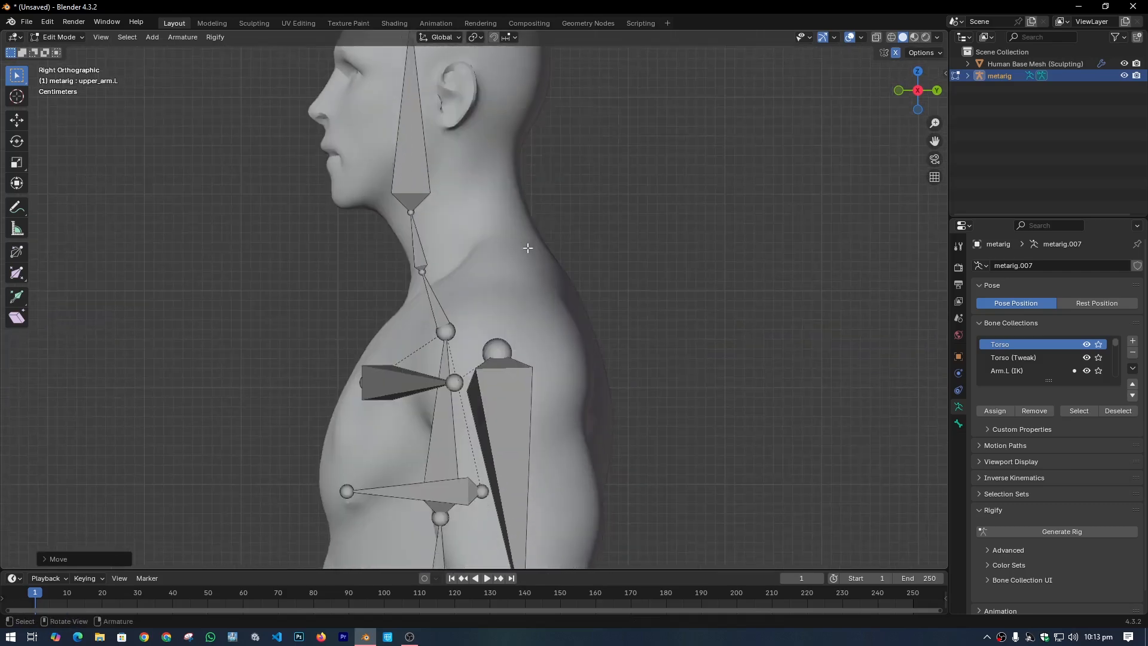
pyautogui.click(442, 341)
pyautogui.scroll(1, 443, 341)
pyautogui.scroll(1, 461, 343)
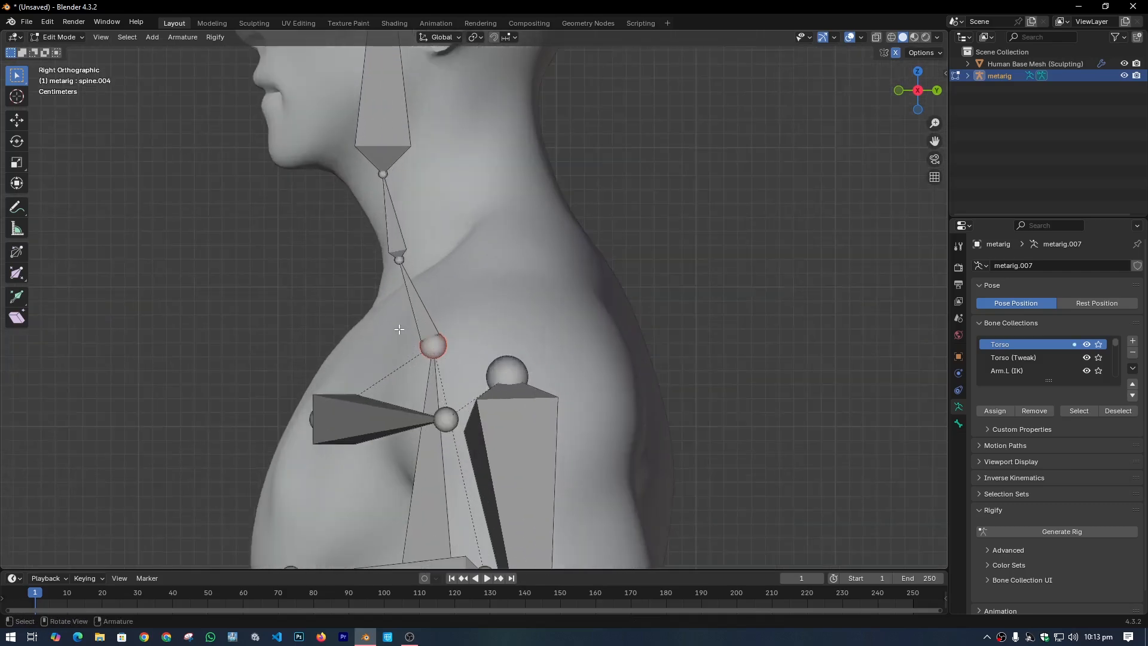
pyautogui.press('g')
pyautogui.click(490, 334)
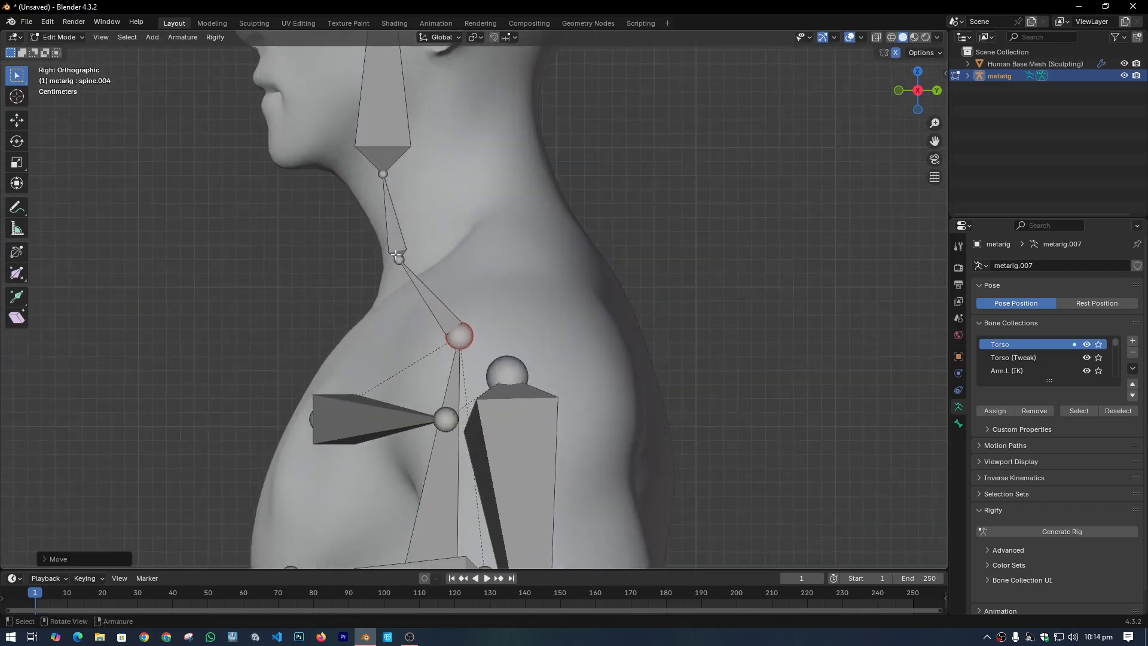
# Move the middle neck joint and the joint at the base of the head bone back into the mesh's neck
pyautogui.click(416, 267)
pyautogui.press('g')
pyautogui.click(465, 247)
pyautogui.click(404, 186)
pyautogui.press('g')
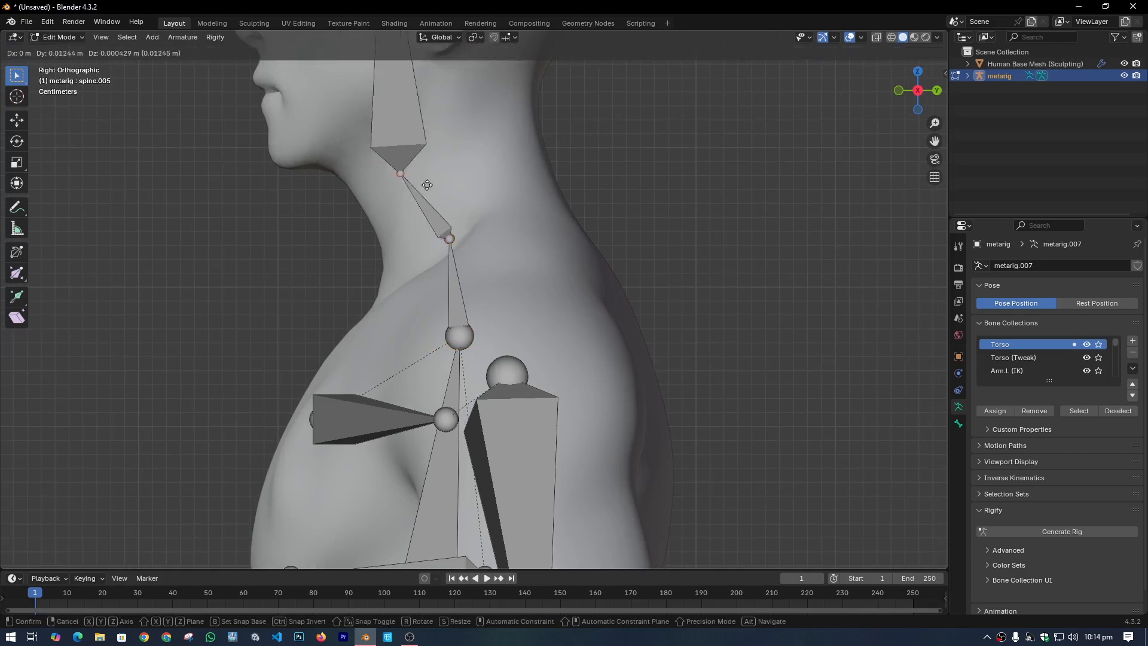
pyautogui.click(456, 171)
# Move the tip of the head bone (spine.006) about 0.07 m up and back onto the crown of the mesh's head
pyautogui.scroll(-2, 456, 170)
pyautogui.keyDown('shift'); pyautogui.moveTo(455, 171); pyautogui.dragTo(459, 343, button='middle'); pyautogui.keyUp('shift')
pyautogui.click(410, 158)
pyautogui.press('g')
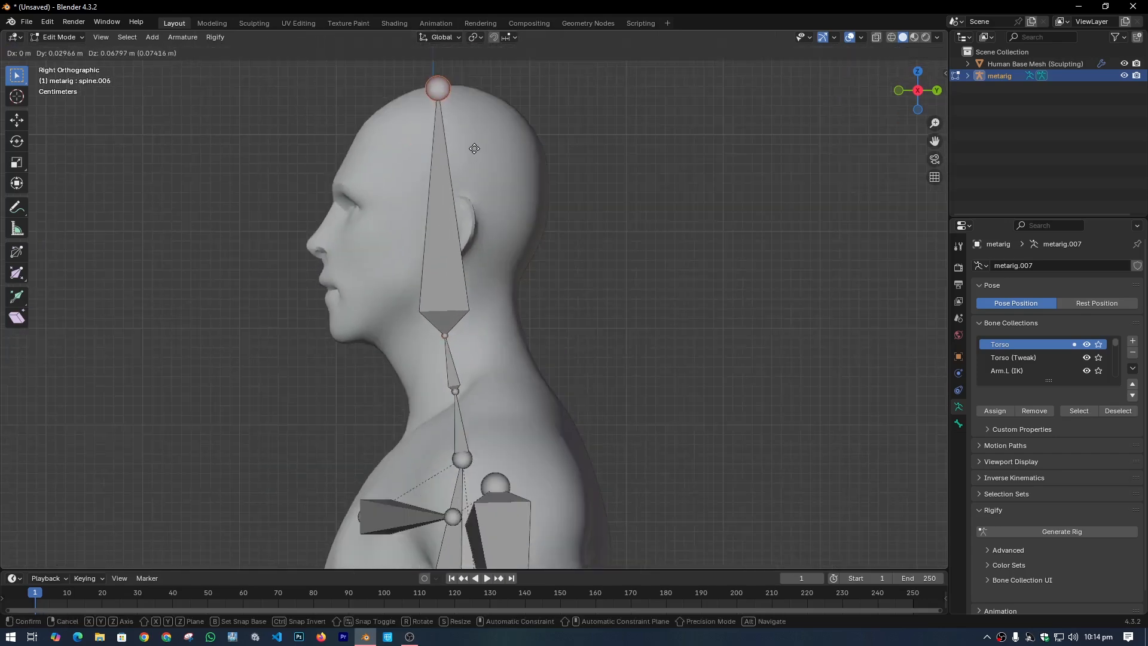
pyautogui.click(475, 151)
# Raise the joint at the base of the head bone and shift the middle neck joint slightly to even out the neck bones
pyautogui.scroll(-2, 471, 295)
pyautogui.click(460, 334)
pyautogui.scroll(4, 468, 337)
pyautogui.press('g')
pyautogui.click(461, 298)
pyautogui.keyDown('shift'); pyautogui.moveTo(460, 299); pyautogui.dragTo(450, 216, button='middle'); pyautogui.keyUp('shift')
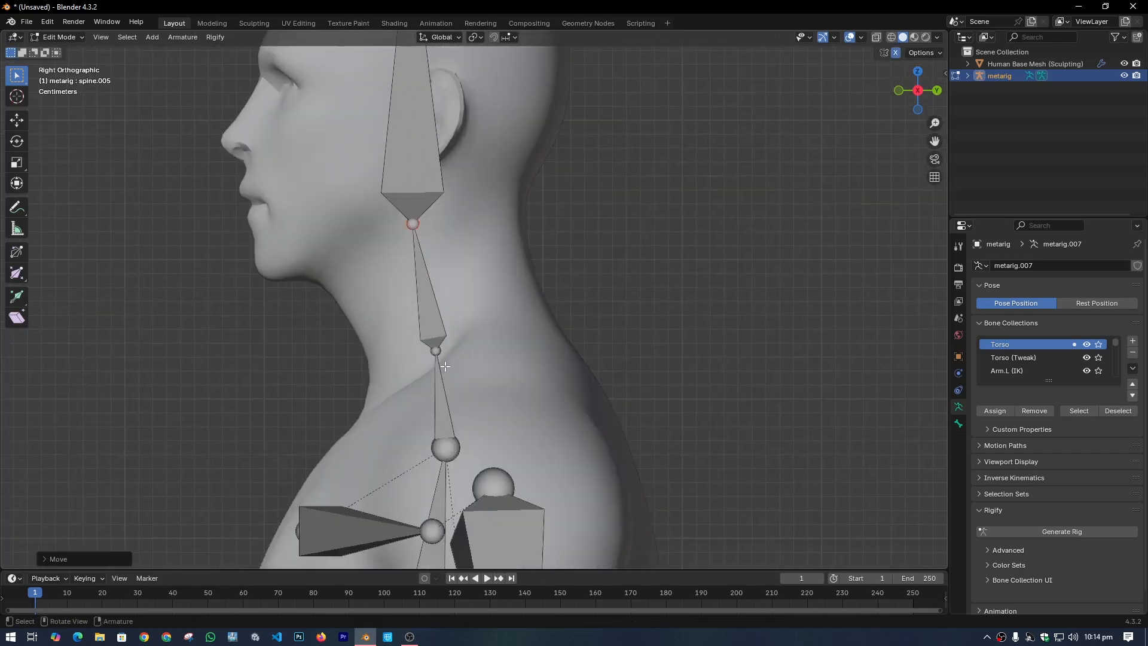
pyautogui.click(440, 348)
pyautogui.press('g')
pyautogui.click(445, 359)
pyautogui.scroll(-3, 597, 309)
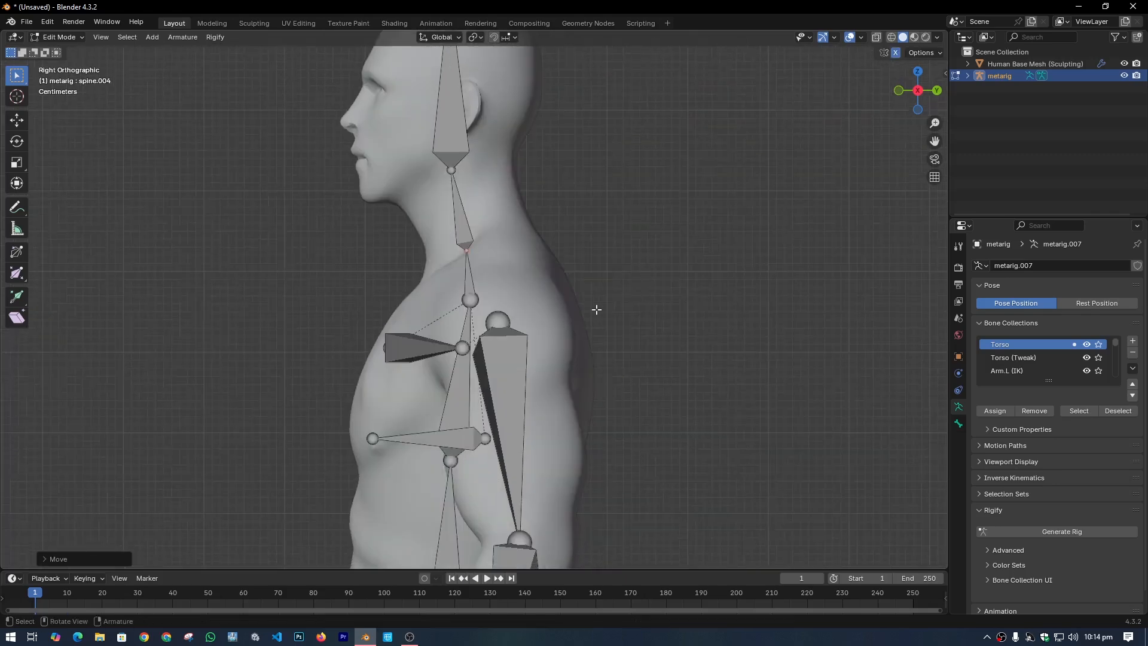
# Return to Object Mode, generate the Rigify rig from the meta-rig, and hide the metarig object
pyautogui.scroll(-5, 472, 381)
pyautogui.moveTo(472, 380)
pyautogui.mouseDown(button='middle')
pyautogui.moveTo(568, 358)
pyautogui.moveTo(468, 291)
pyautogui.moveTo(353, 358)
pyautogui.moveTo(492, 382)
pyautogui.mouseUp(button='middle')
pyautogui.press('Tab')
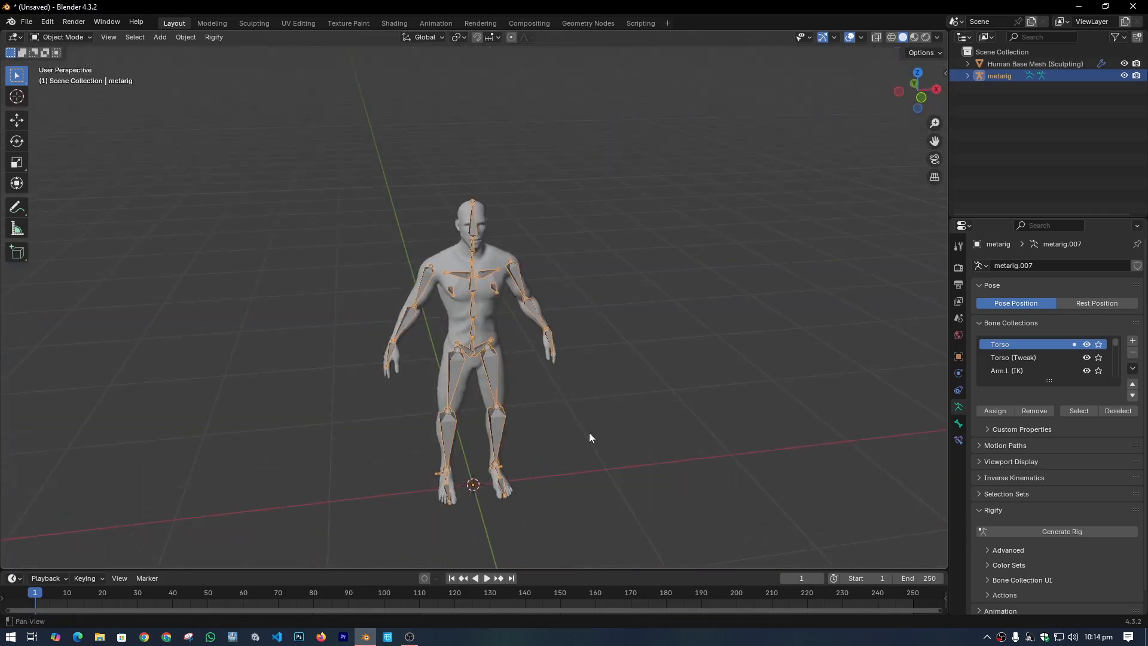
pyautogui.keyDown('shift'); pyautogui.moveTo(590, 432); pyautogui.dragTo(453, 374, button='middle'); pyautogui.keyUp('shift')
pyautogui.moveTo(453, 374); pyautogui.dragTo(521, 409, button='middle')
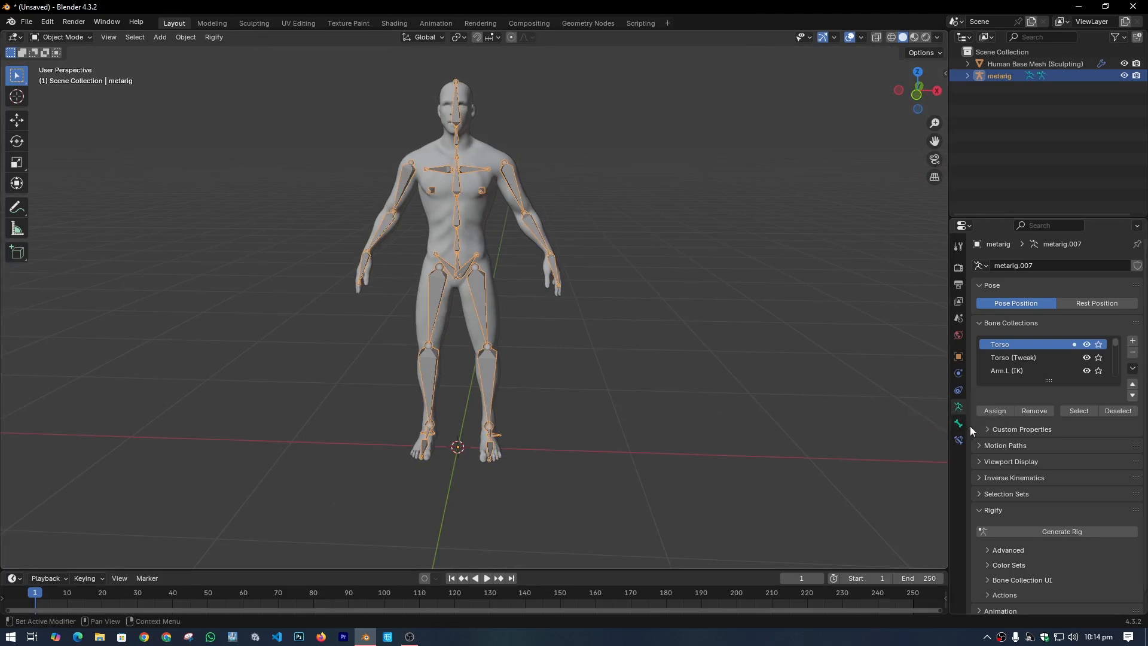
pyautogui.scroll(-1, 998, 517)
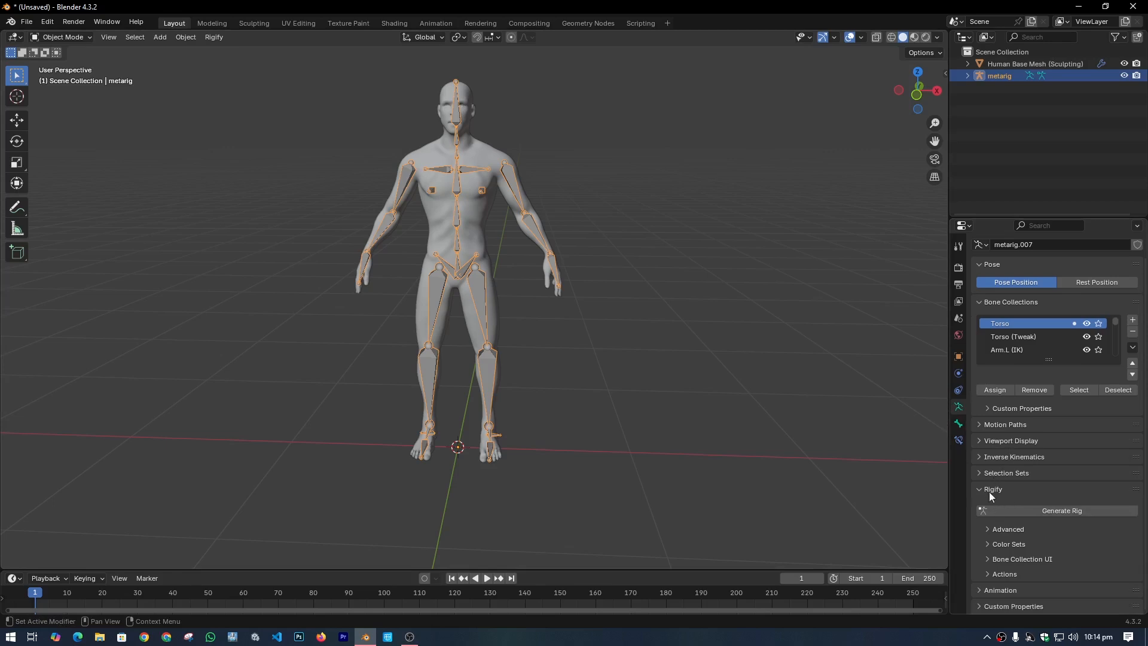
pyautogui.click(1068, 511)
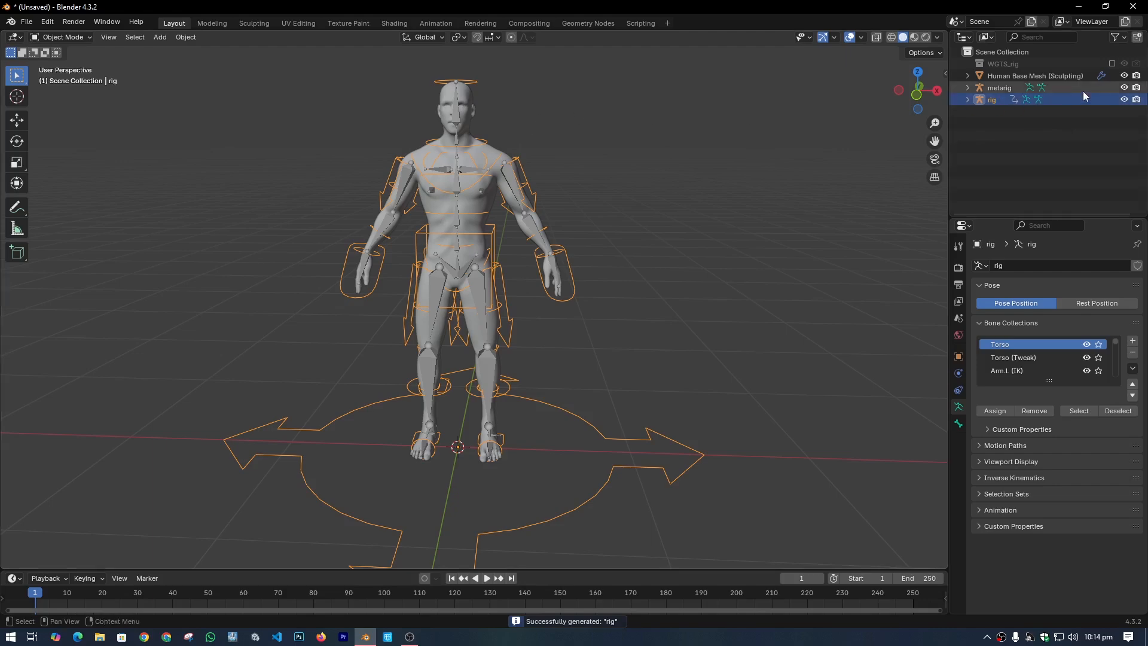
pyautogui.click(1124, 90)
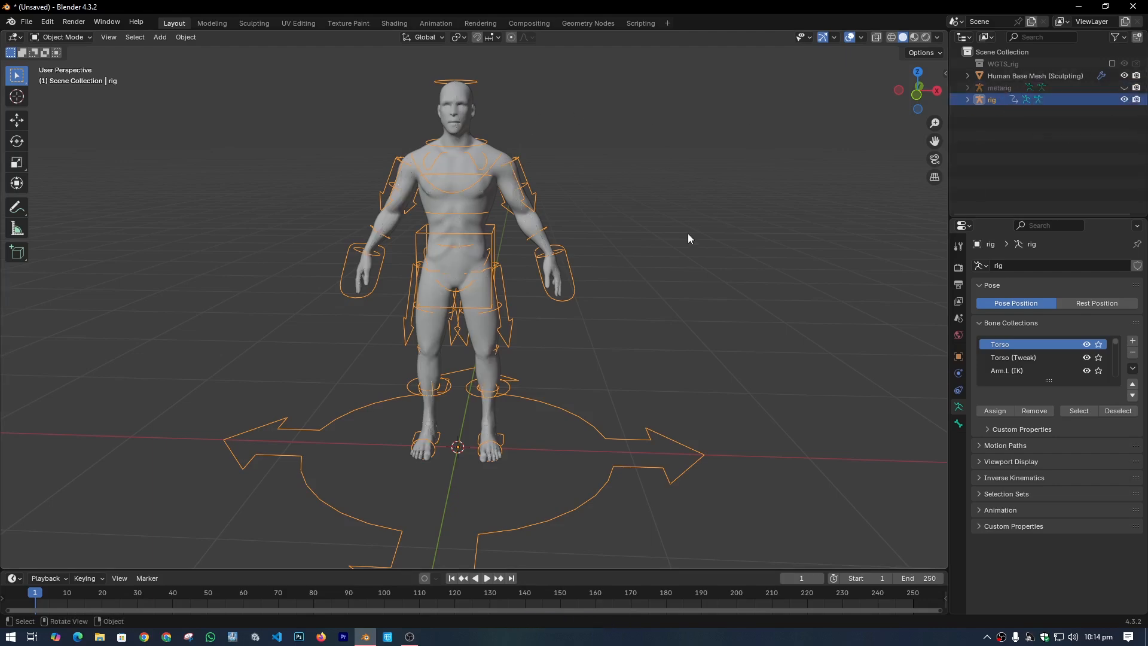
pyautogui.press('g')
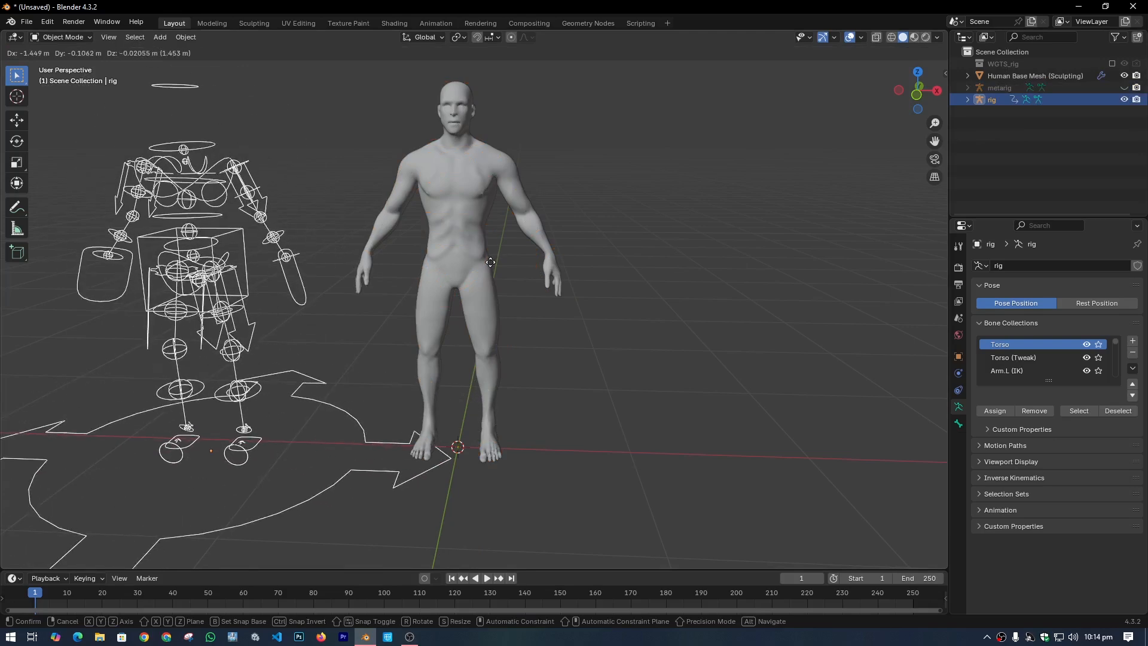
pyautogui.rightClick(530, 282)
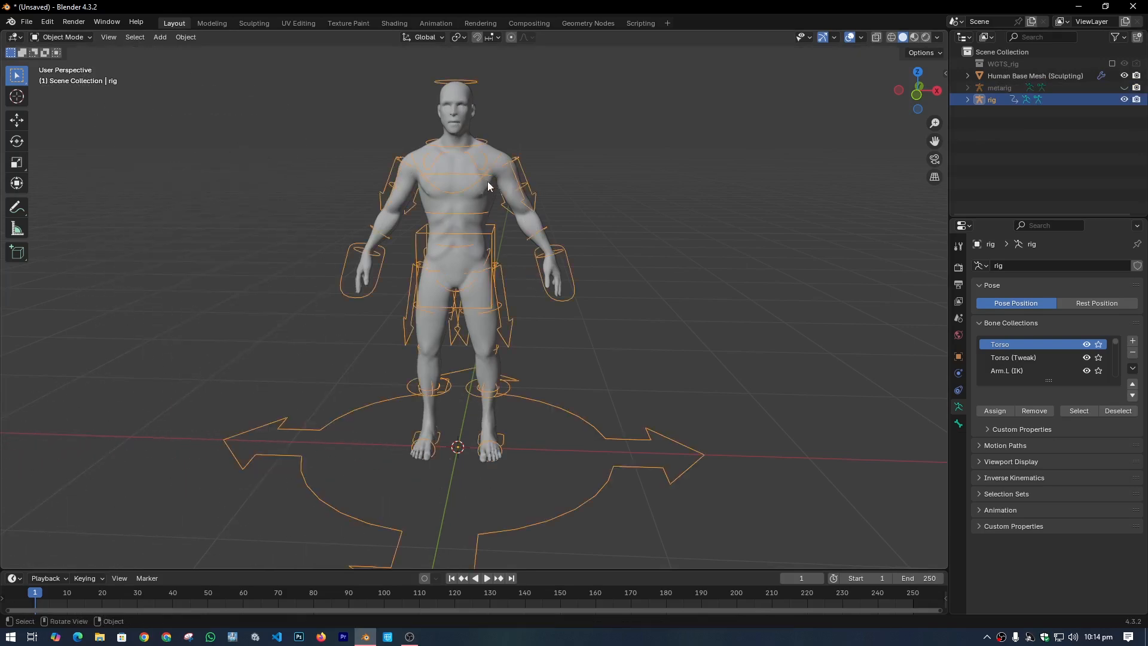
pyautogui.press('g')
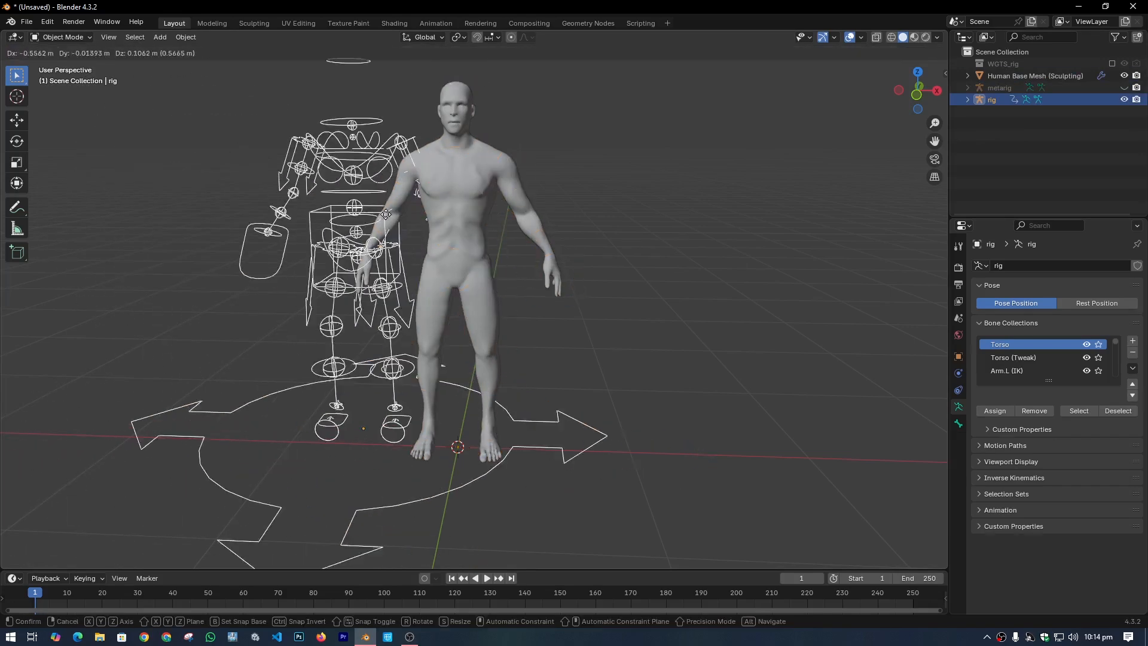
pyautogui.rightClick(399, 206)
# Parent the human base mesh to the generated rig with automatic weights
pyautogui.click(476, 221)
pyautogui.press('g')
pyautogui.rightClick(354, 170)
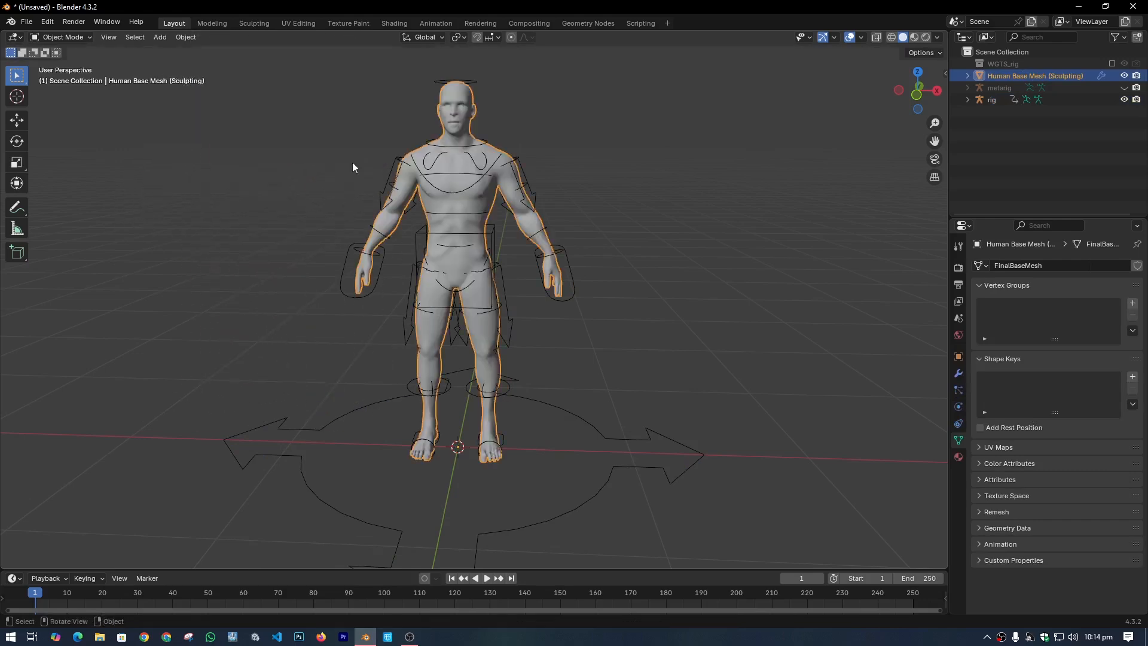
pyautogui.click(566, 253)
pyautogui.press('g')
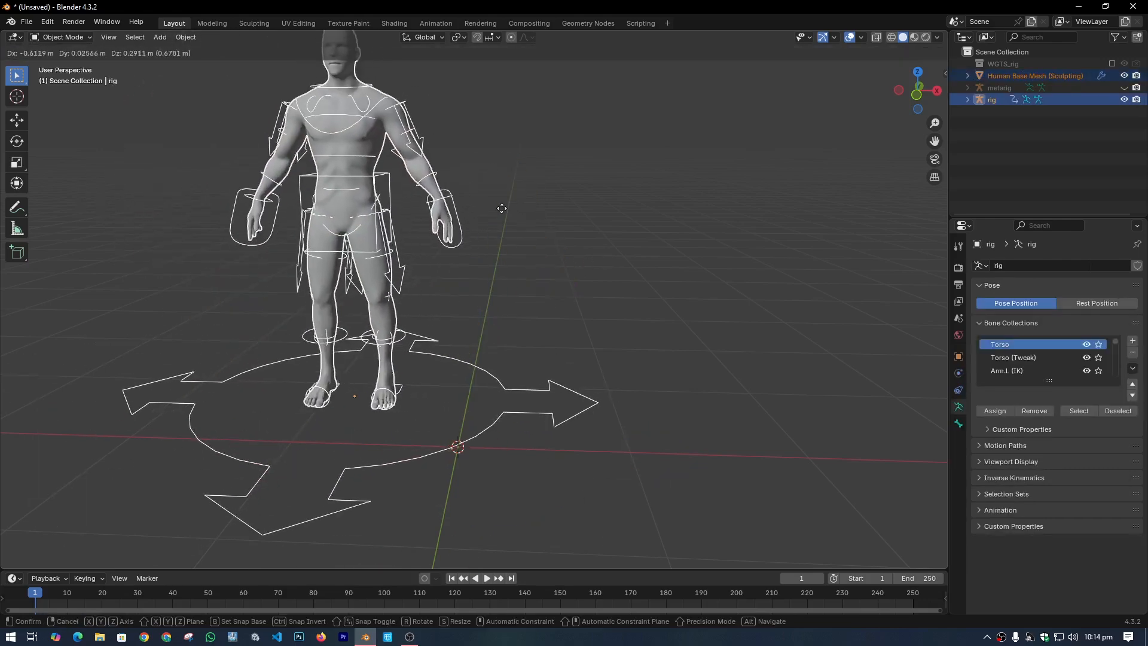
pyautogui.rightClick(528, 230)
pyautogui.hotkey('ctrl', 'p')
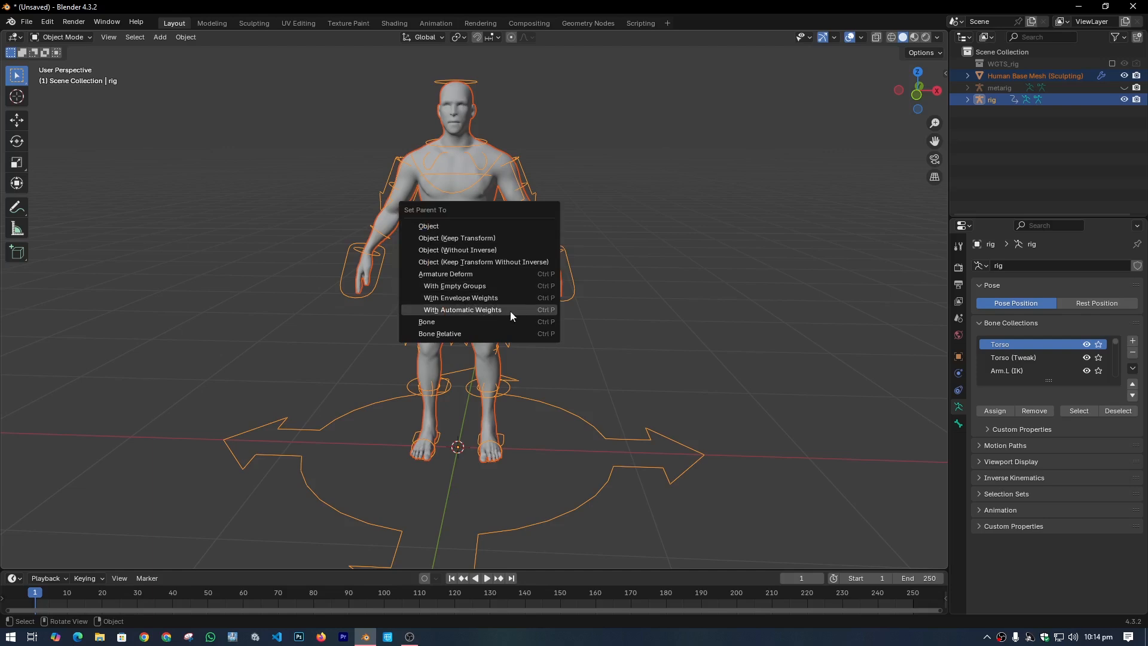
pyautogui.click(526, 308)
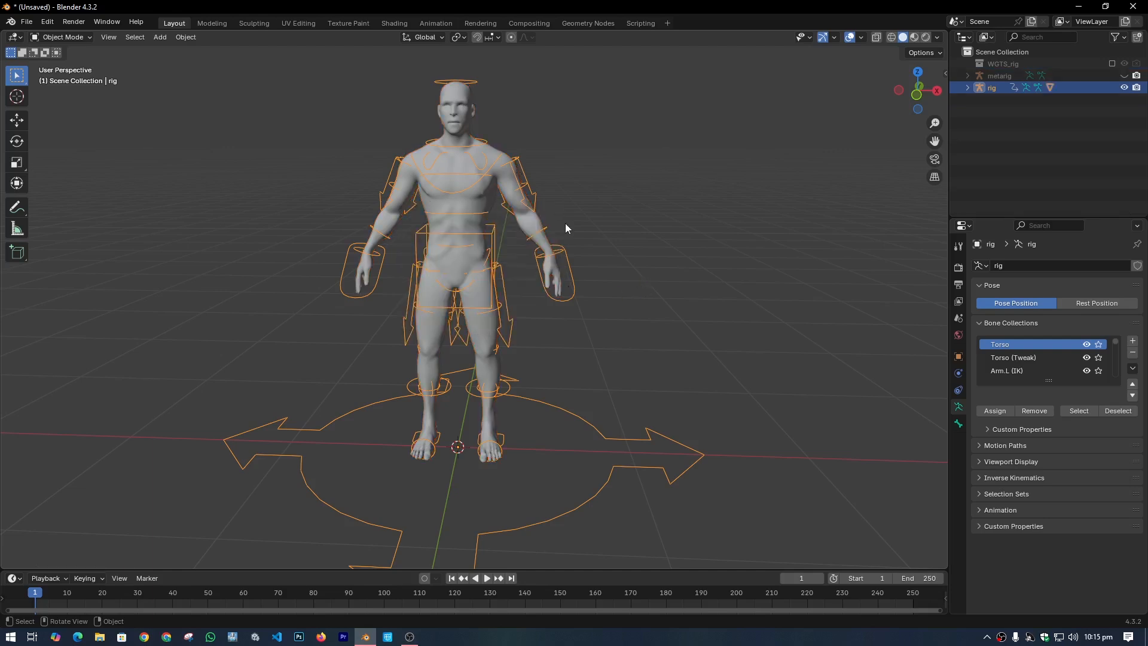
# Switch the rig to Pose Mode and test it by moving and rotating the left hand IK control
pyautogui.click(65, 38)
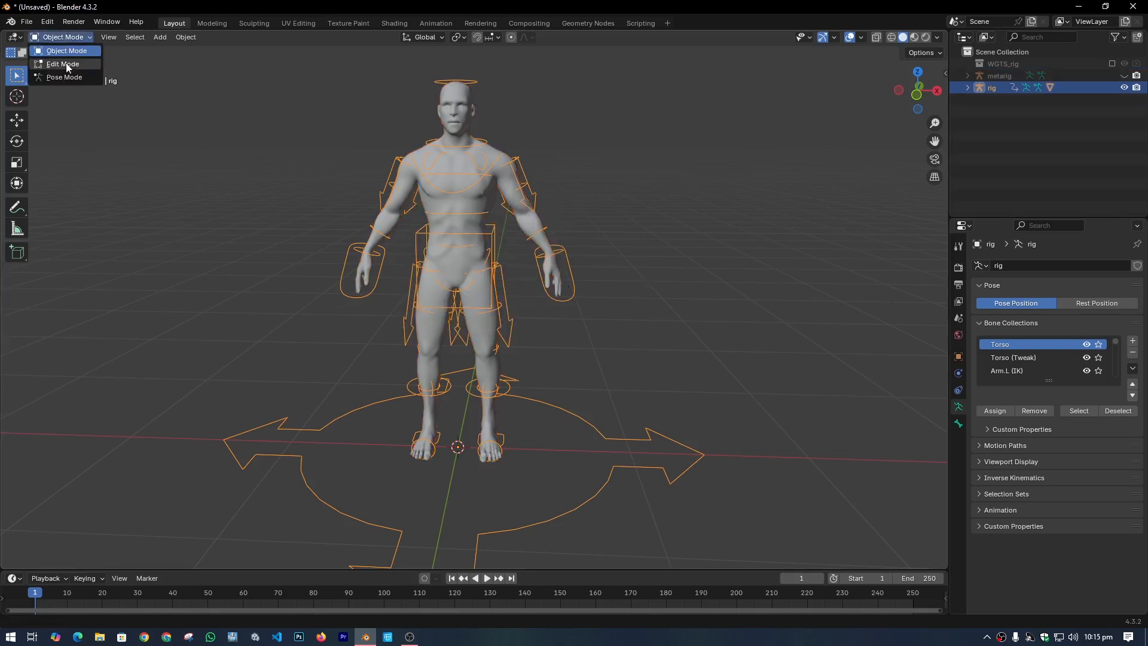
pyautogui.click(64, 77)
pyautogui.scroll(3, 691, 318)
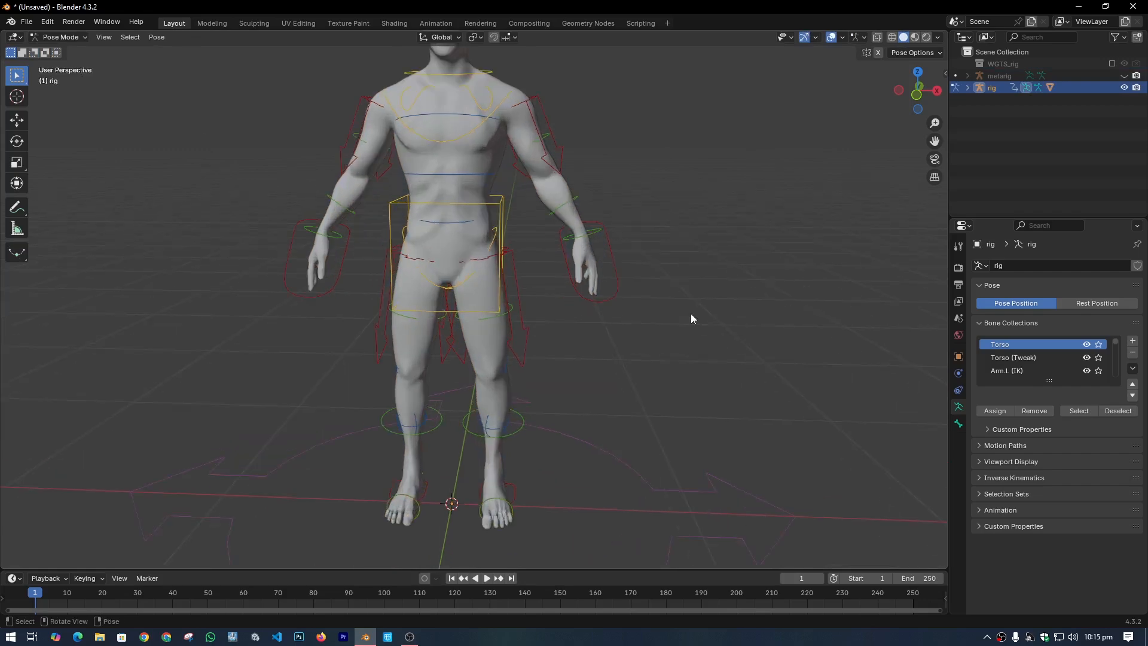
pyautogui.press('g')
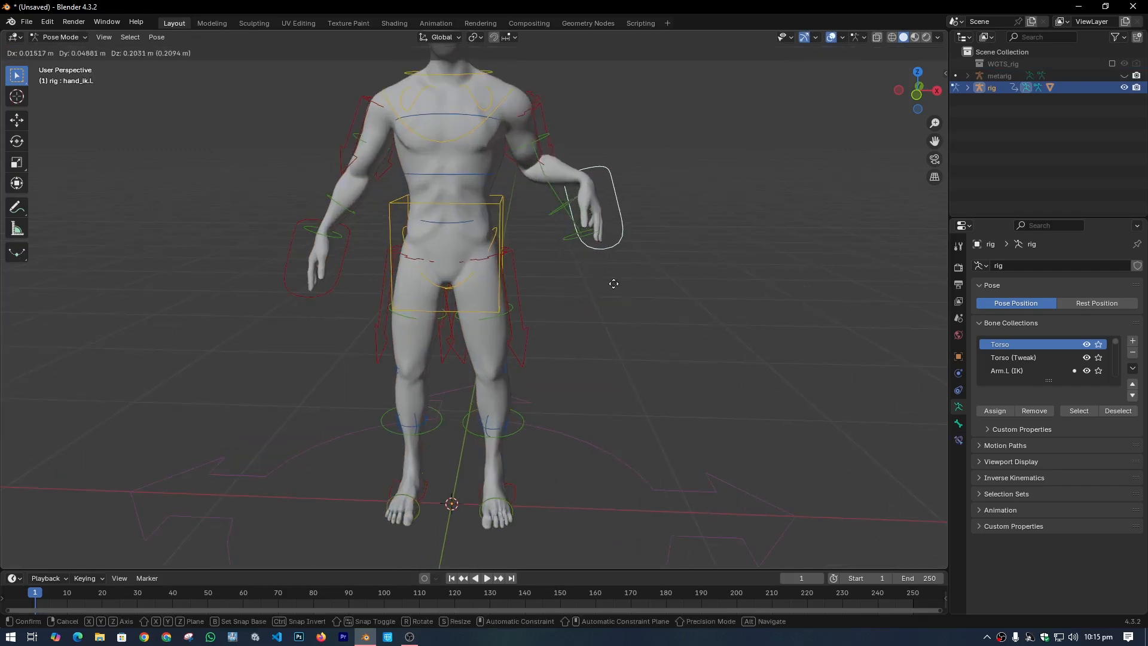
pyautogui.click(619, 317)
pyautogui.press('r')
pyautogui.click(651, 251)
# From behind the character, pull the left hand IK control outward and up to stretch the left arm, adjusting the hand's rotation
pyautogui.moveTo(696, 299); pyautogui.dragTo(529, 339, button='middle')
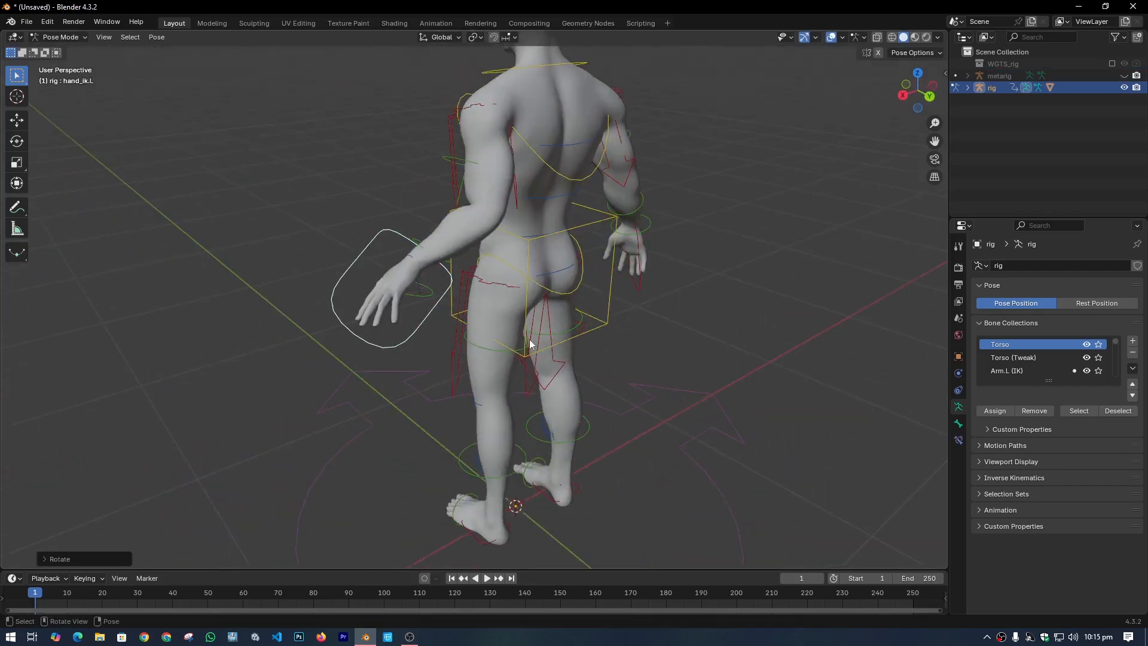
pyautogui.press('g')
pyautogui.click(496, 313)
pyautogui.press('r')
pyautogui.click(350, 358)
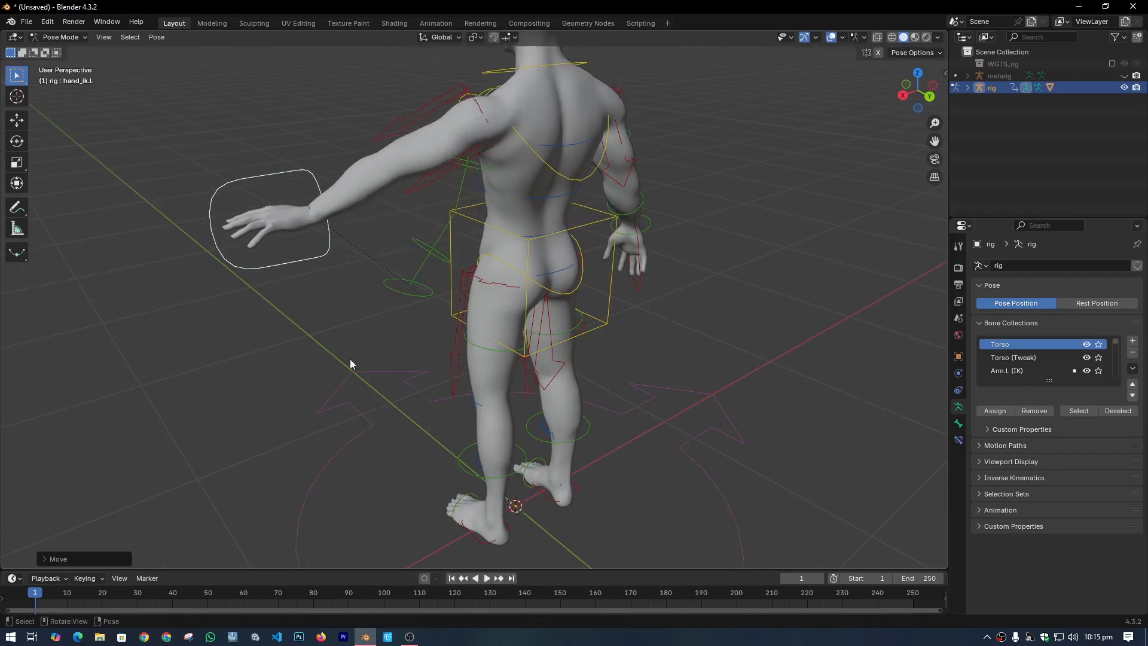
# Reposition the left hand IK control from the front so the left arm extends out to the side
pyautogui.moveTo(350, 358); pyautogui.dragTo(502, 356, button='middle')
pyautogui.press('g')
pyautogui.click(666, 314)
pyautogui.press('g')
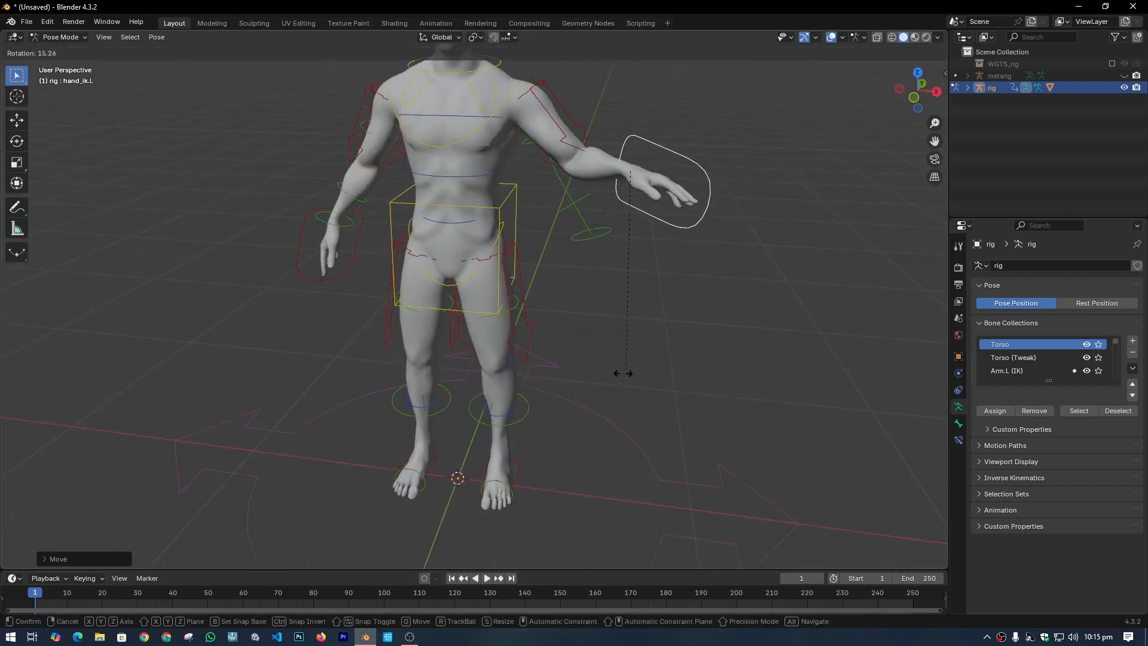
pyautogui.click(684, 359)
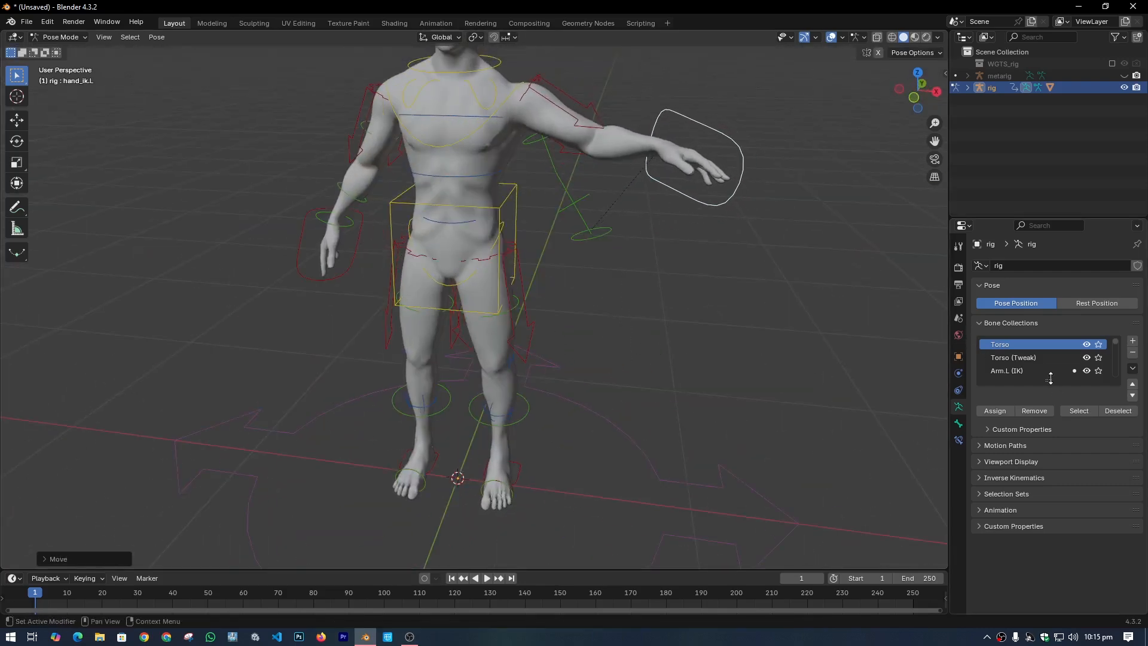
# Expand the Motion Paths settings, enlarge the Bone Collections list to show more collections, and make Leg.L (FK) the active collection
pyautogui.click(1042, 445)
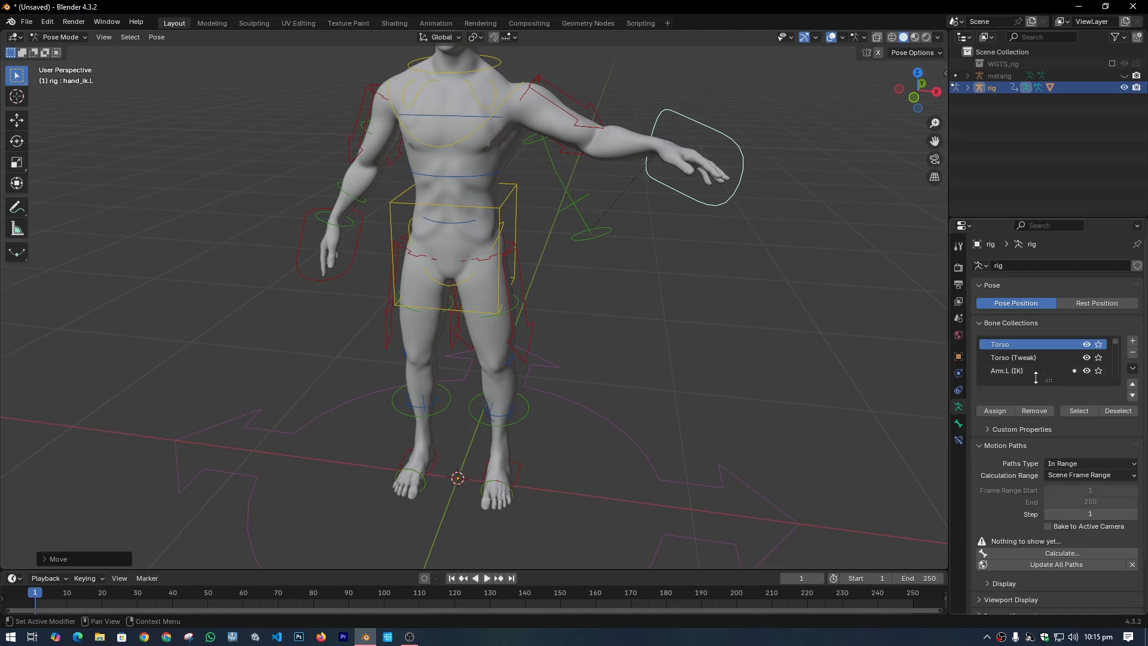
pyautogui.moveTo(1036, 380); pyautogui.dragTo(1032, 467)
pyautogui.click(1032, 466)
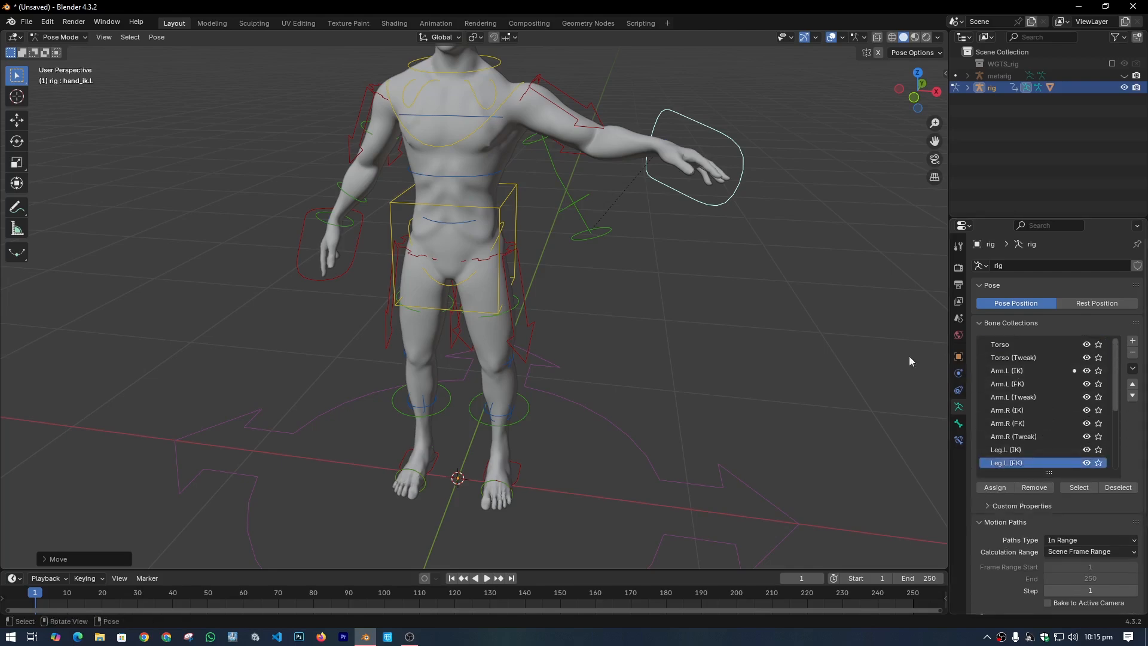